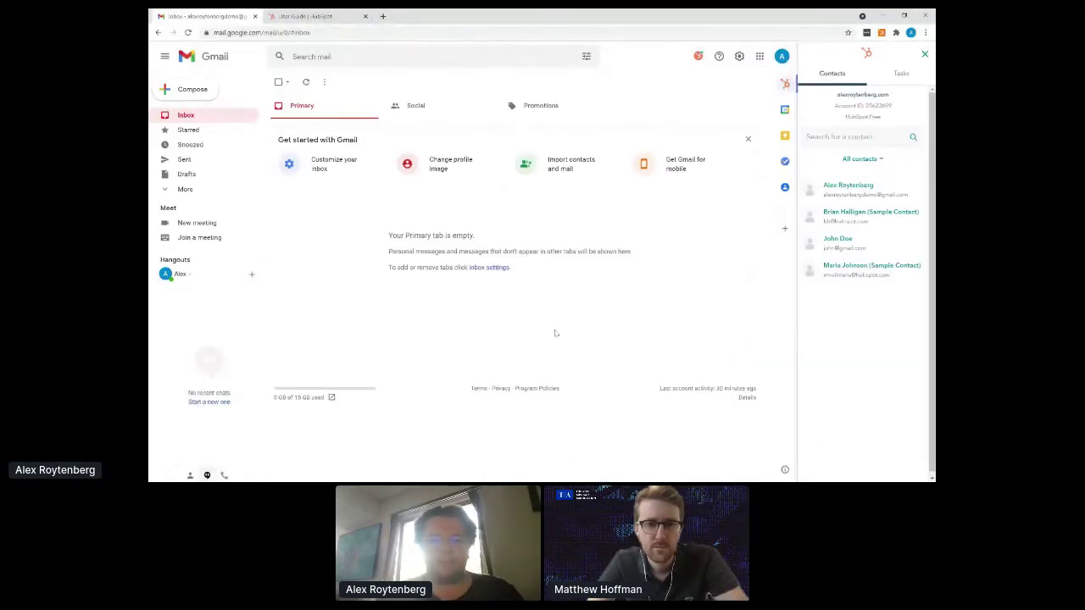
click(305, 22)
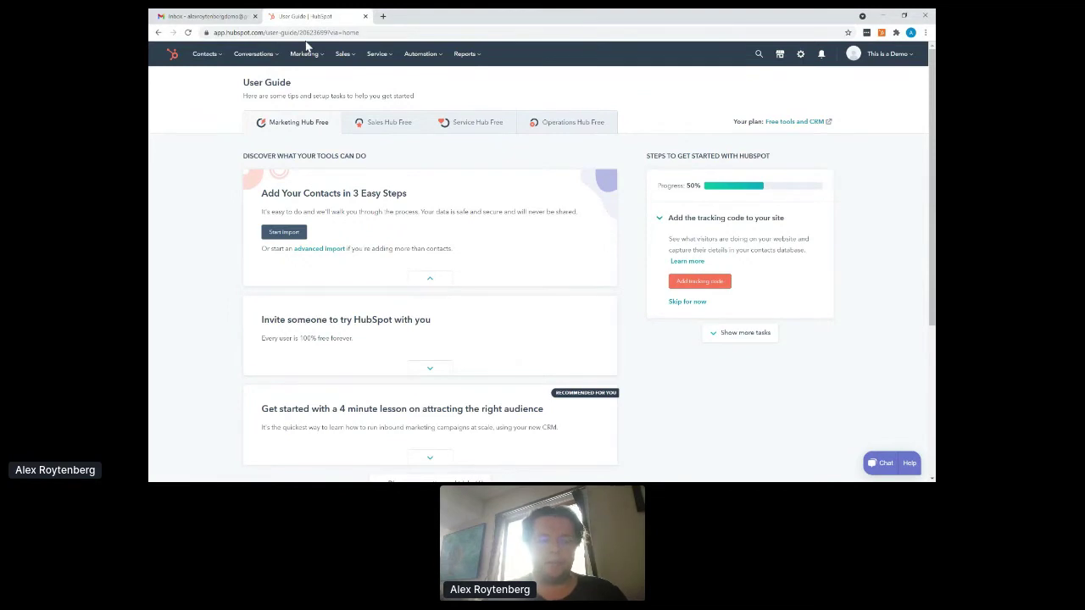
click(383, 16)
text(hubspot.com)
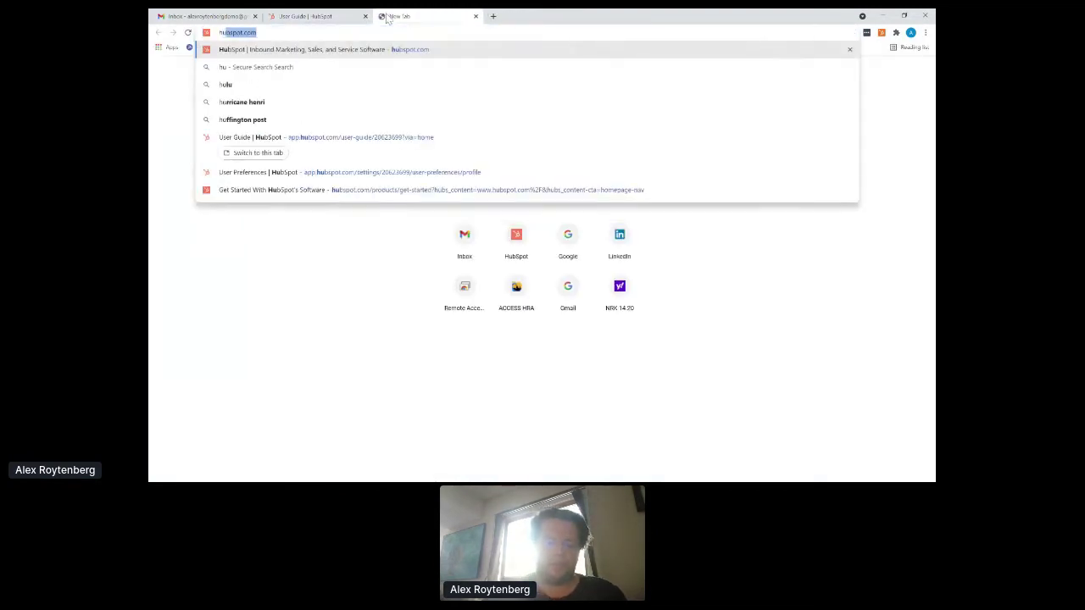
key(Return)
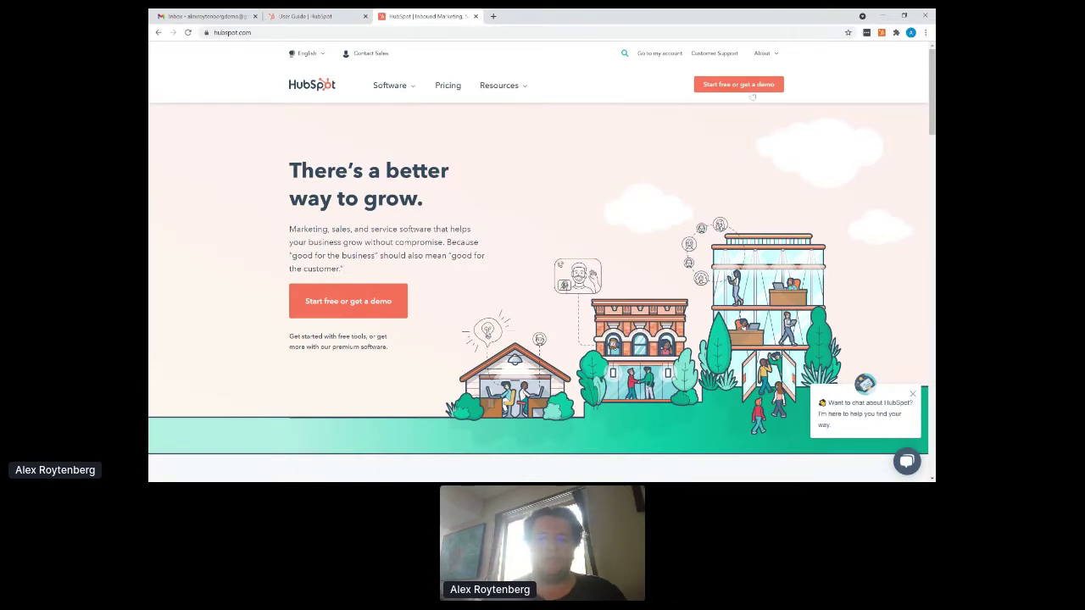
click(746, 87)
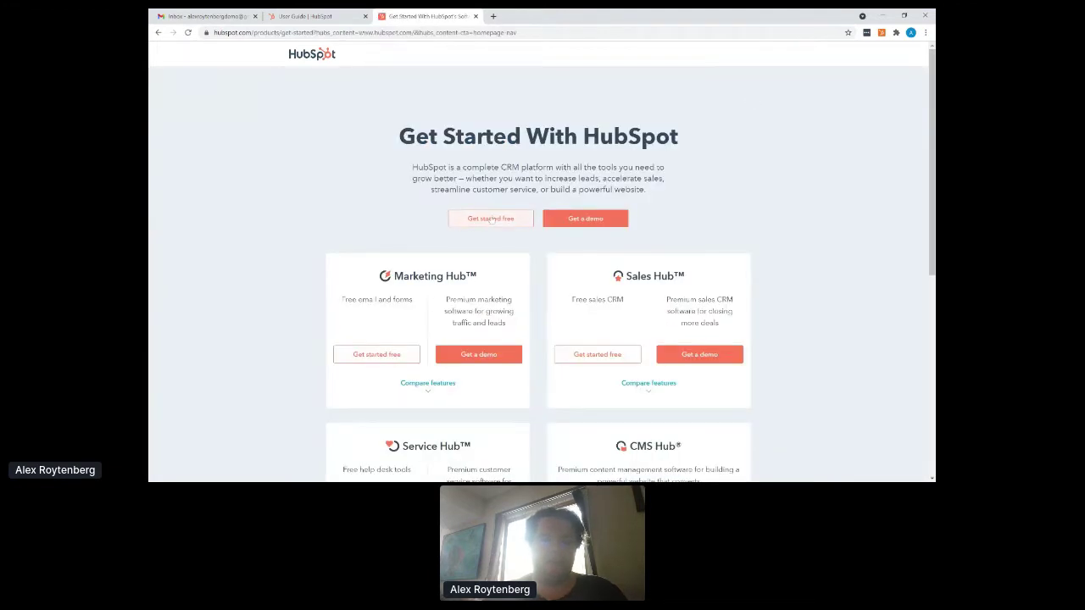
click(492, 219)
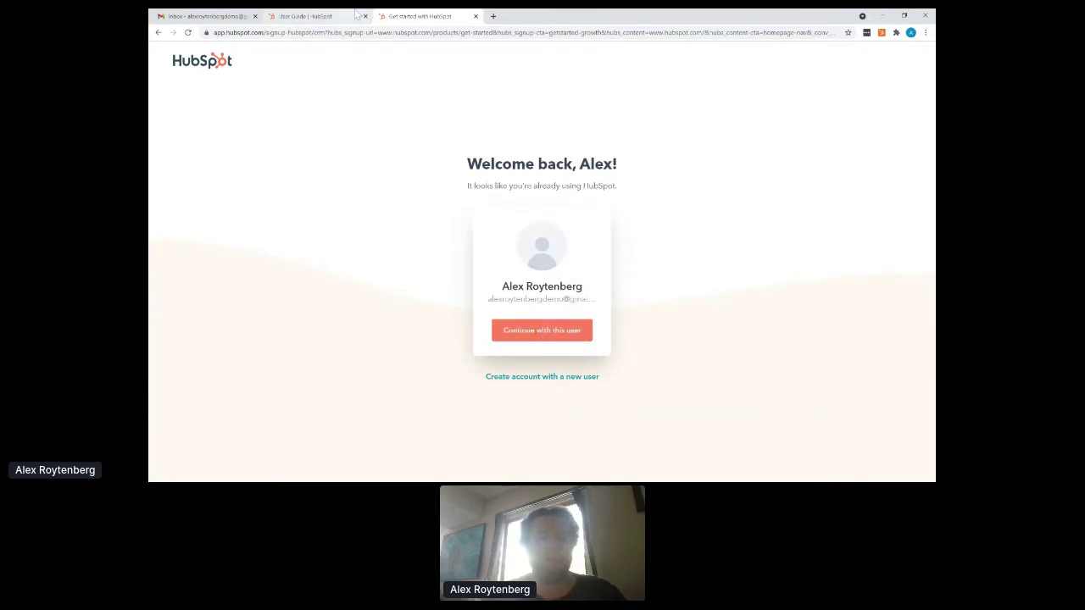
click(476, 16)
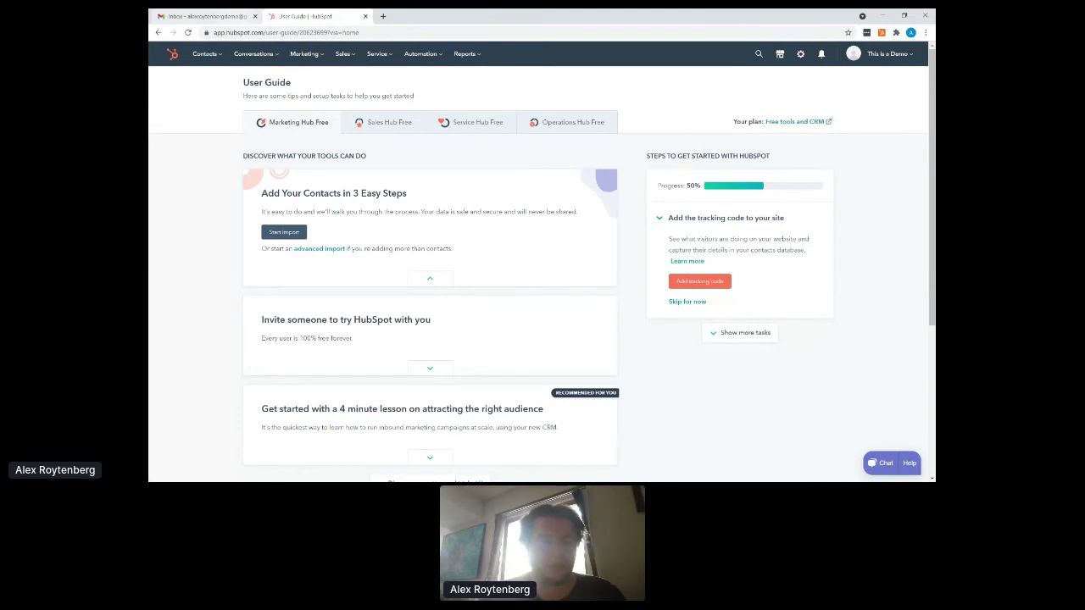
- Return to the Gmail inbox tab, with the HubSpot sidebar listing four contacts
click(222, 16)
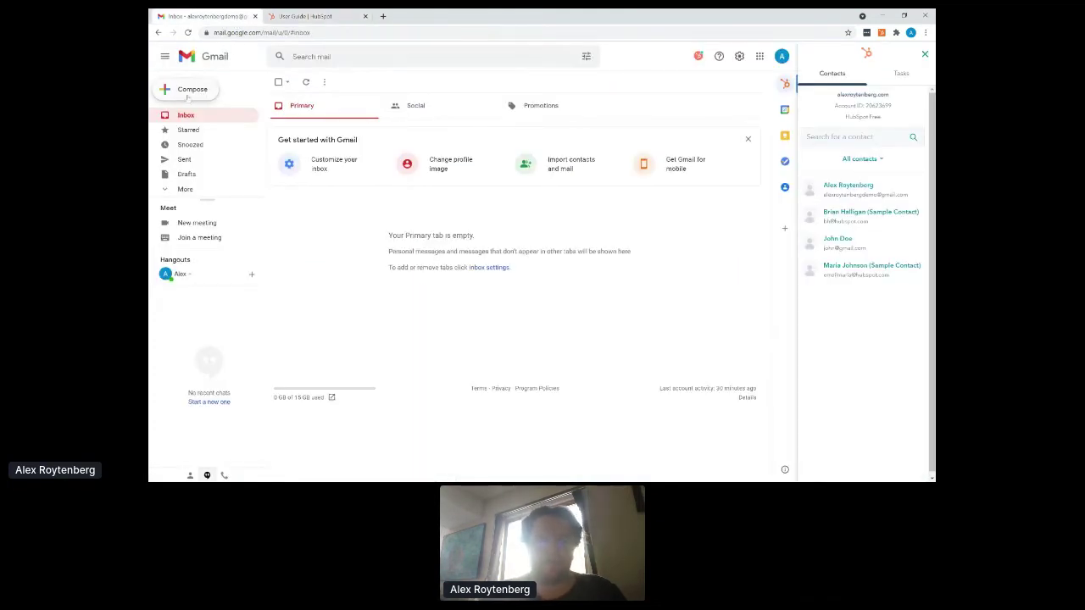
- In the HubSpot tab, view the Conversations inbox, then open Contacts > Contacts listing four records
click(312, 15)
click(269, 55)
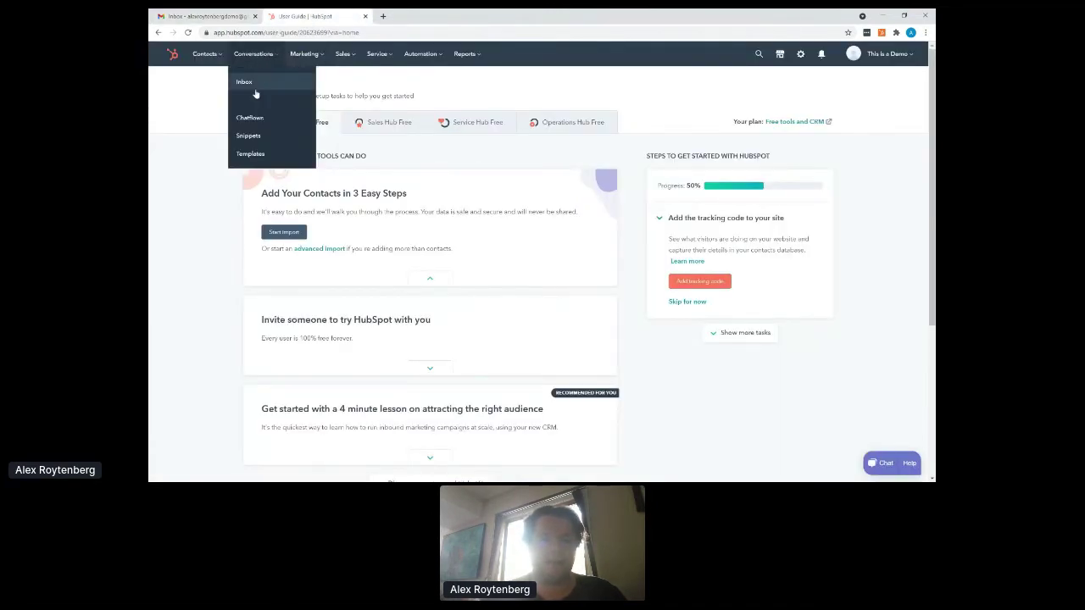
click(246, 82)
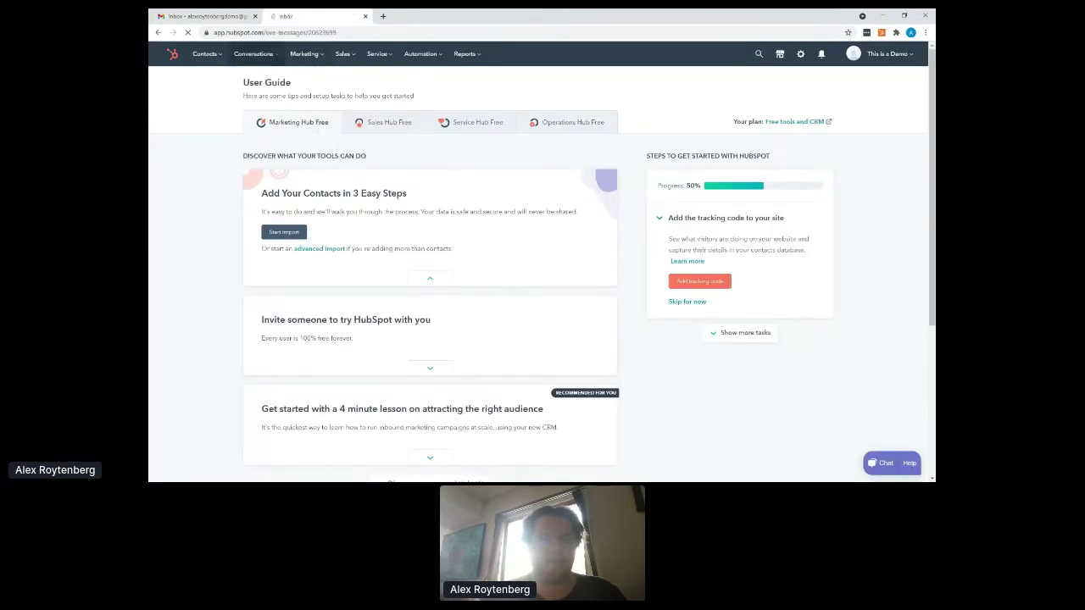
click(208, 57)
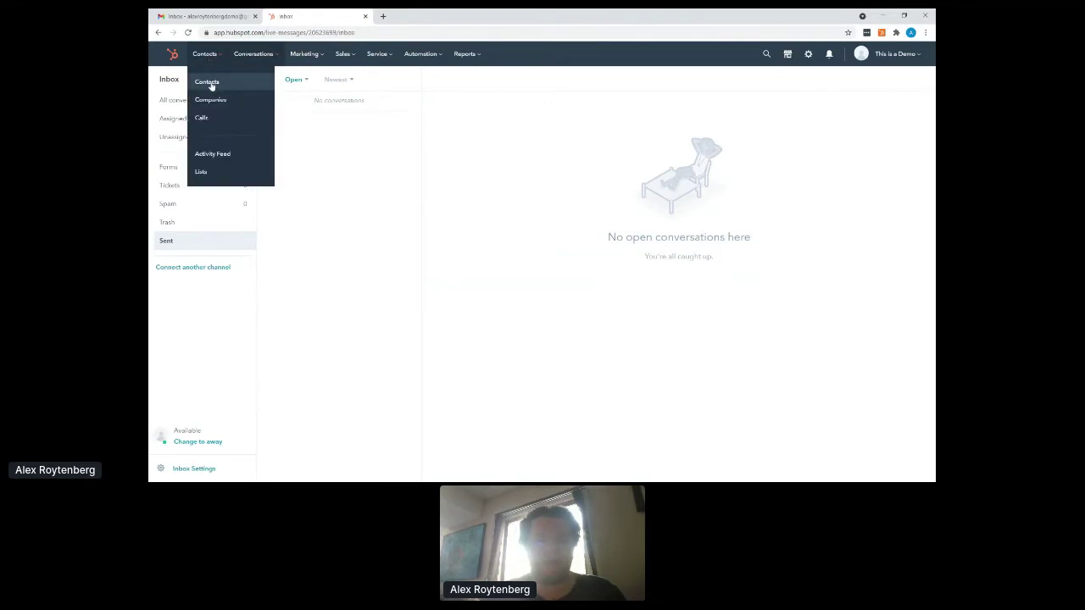
click(211, 82)
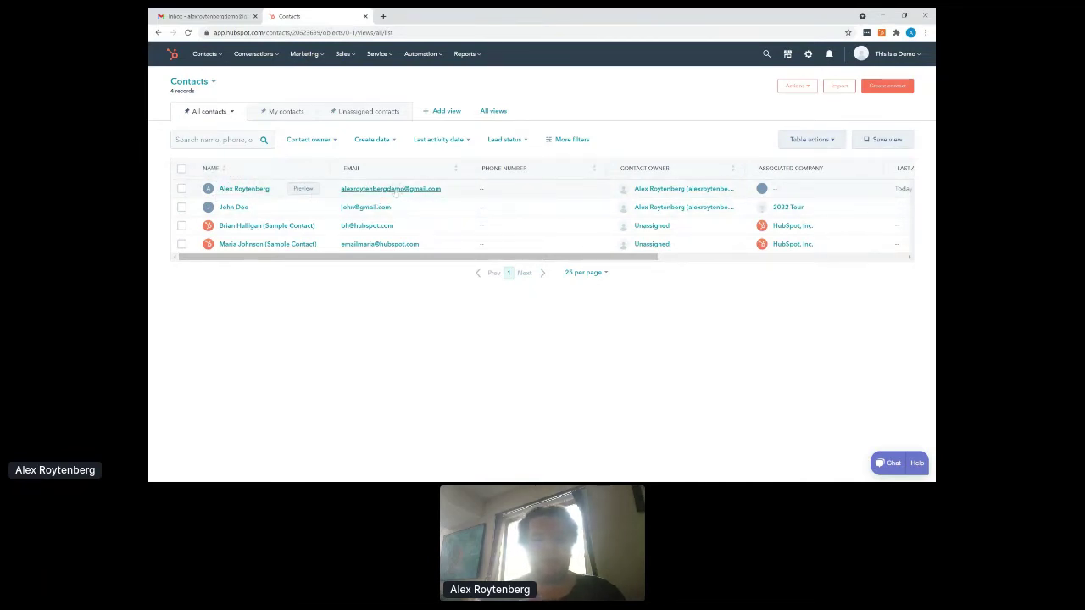
- In Gmail, start a new Compose message and discard the draft
click(209, 16)
click(188, 89)
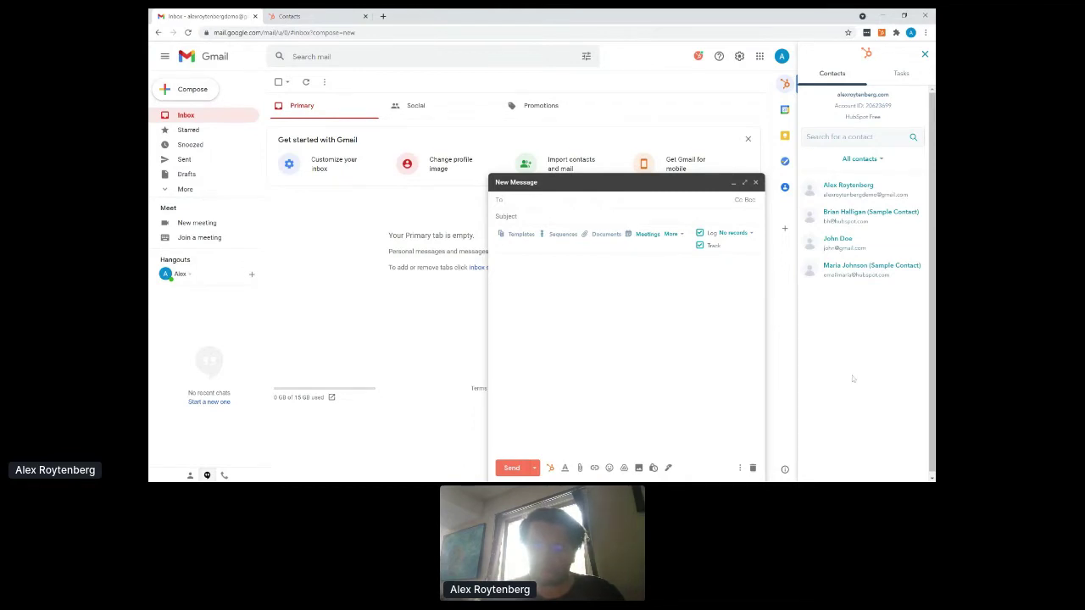
click(753, 469)
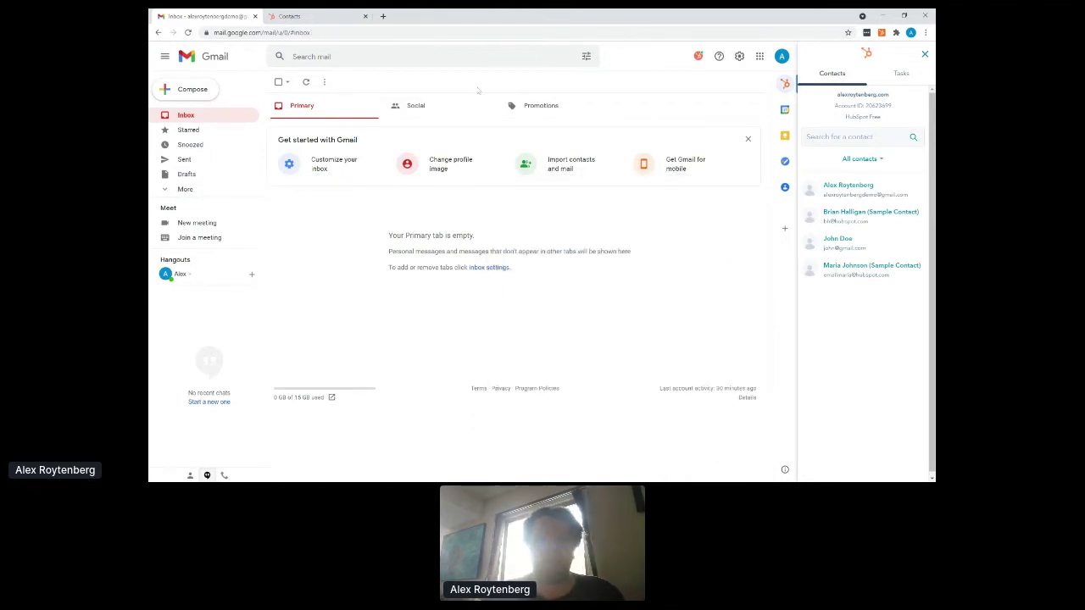
- Glance at the HubSpot contacts tab, then toggle Gmail's HubSpot sidebar from Tasks back to Contacts
click(322, 17)
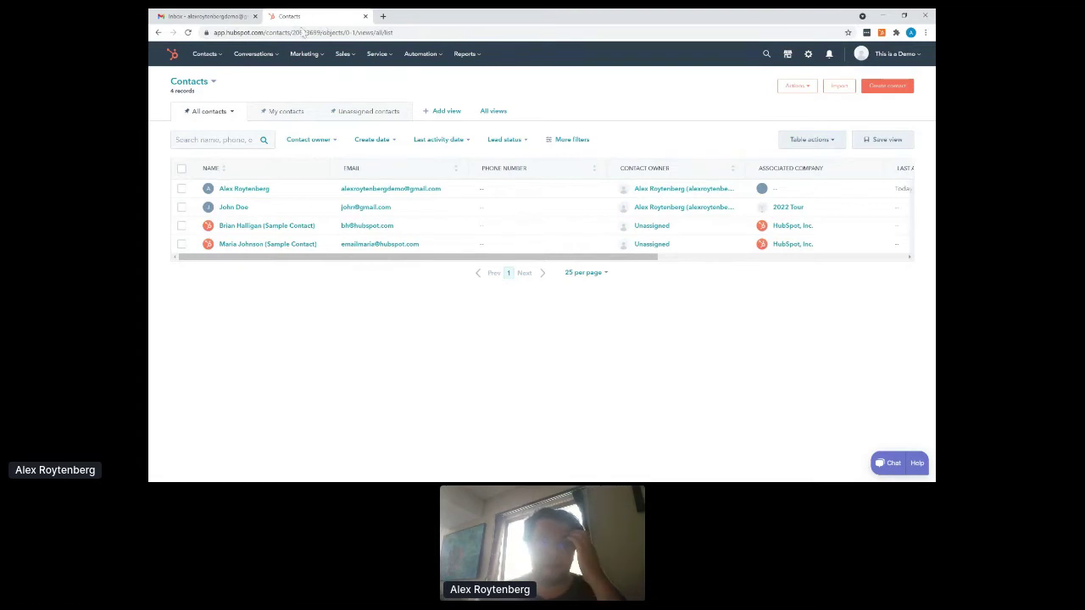
click(222, 17)
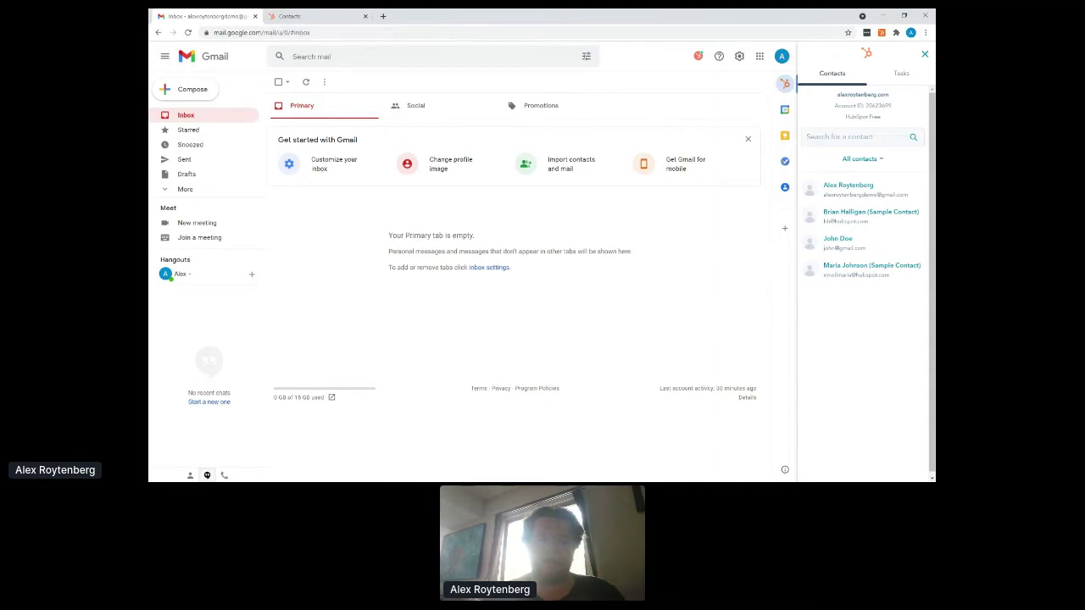
click(904, 81)
click(839, 83)
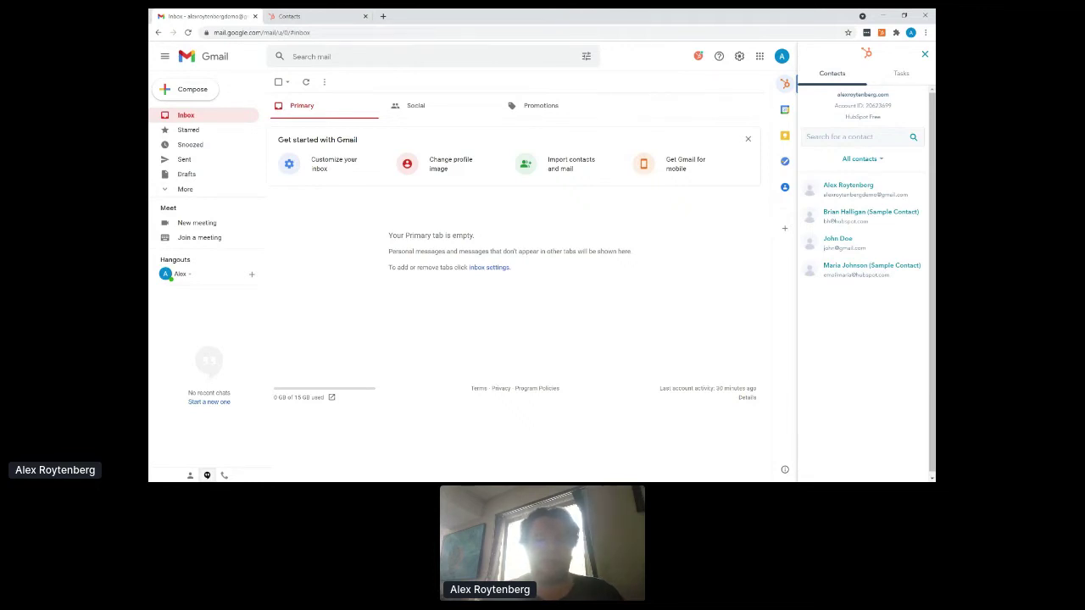
- Compose a new Gmail message addressed to the contact's e-mail address
click(181, 88)
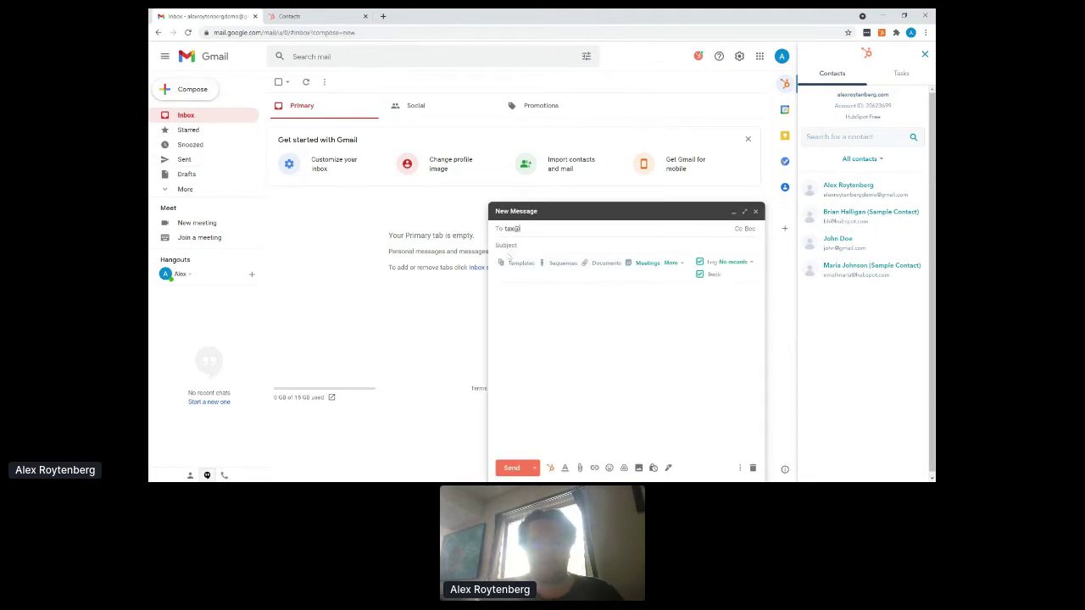
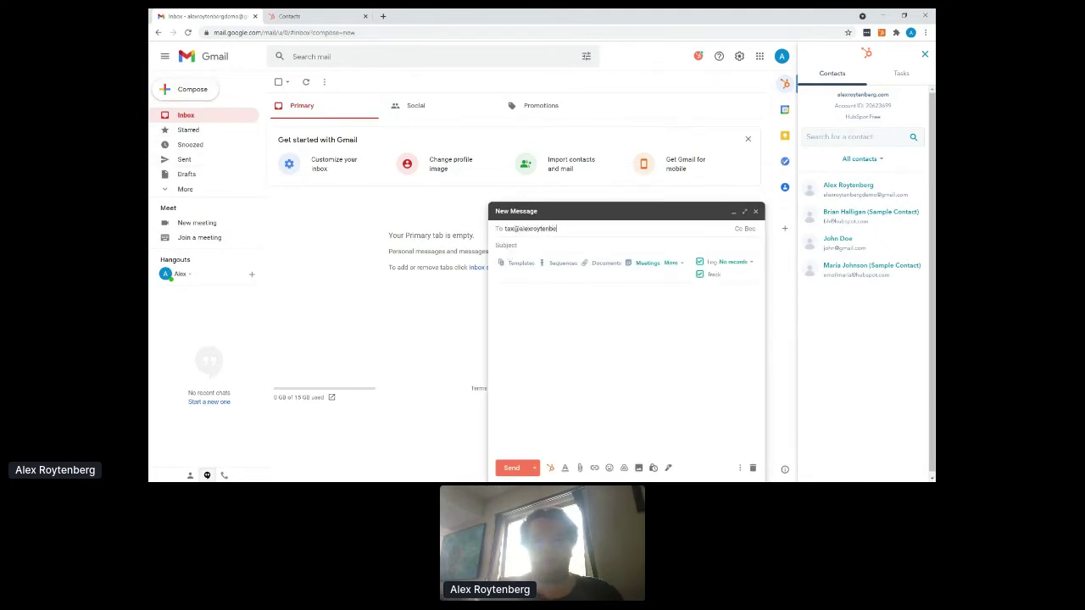
key(Return)
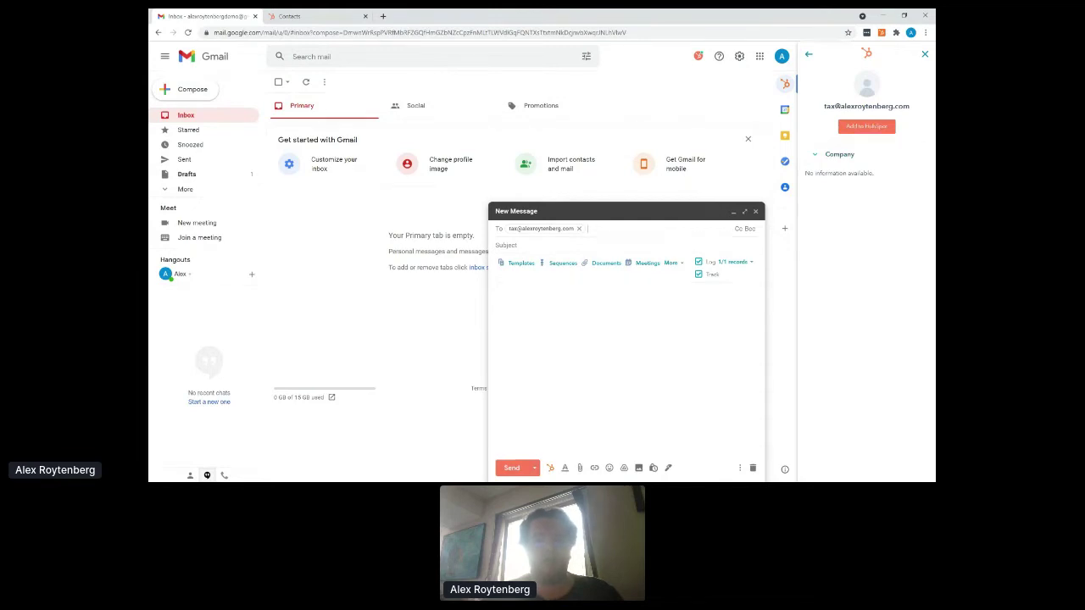
key(Tab)
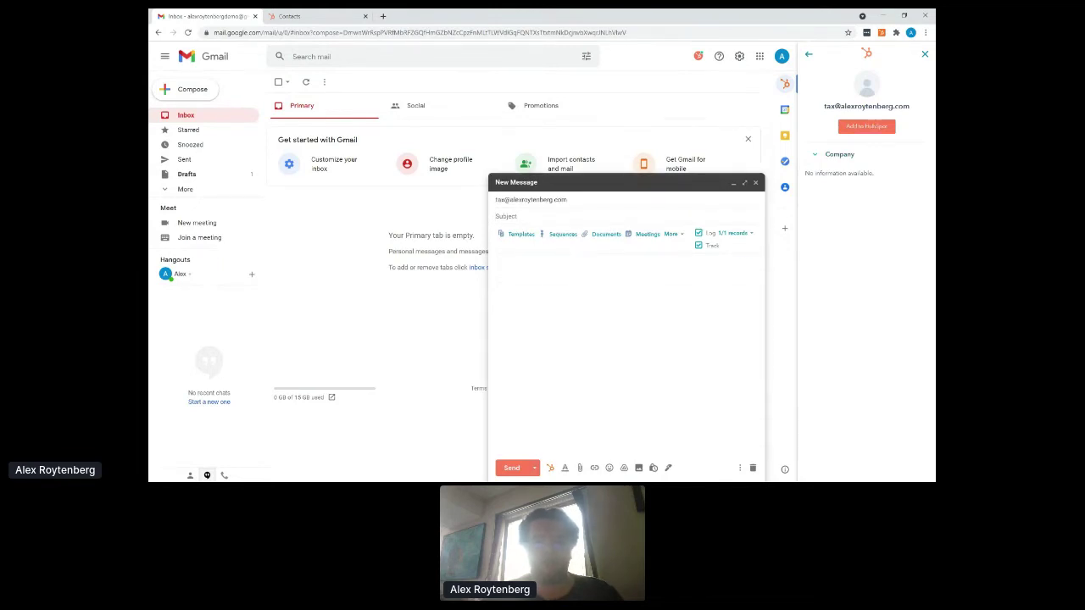
- Preview the HubSpot Templates and Snippets lists, closing both without inserting anything
click(520, 235)
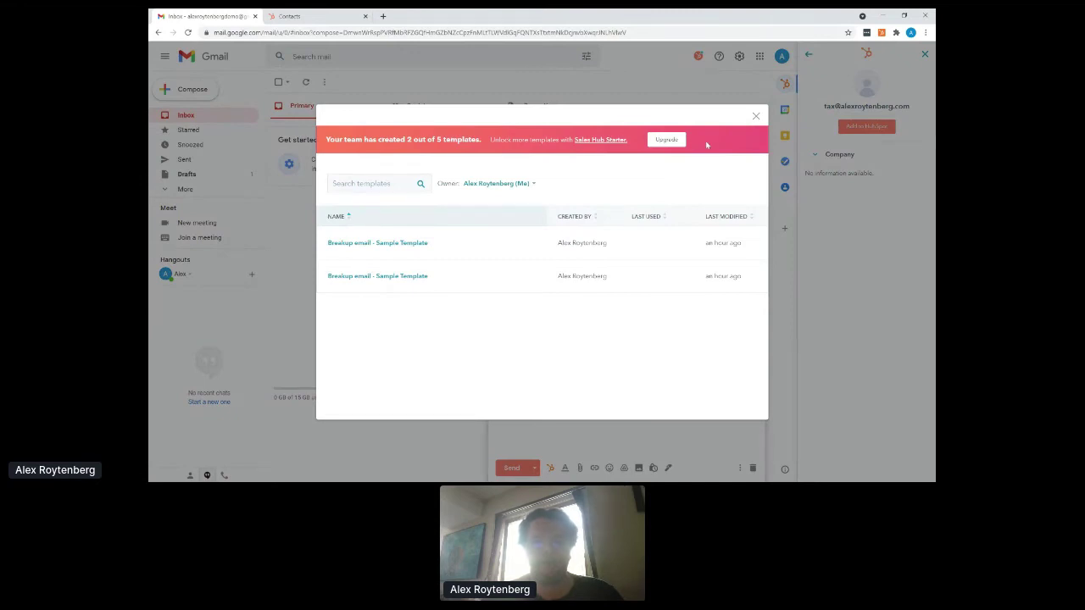
click(755, 117)
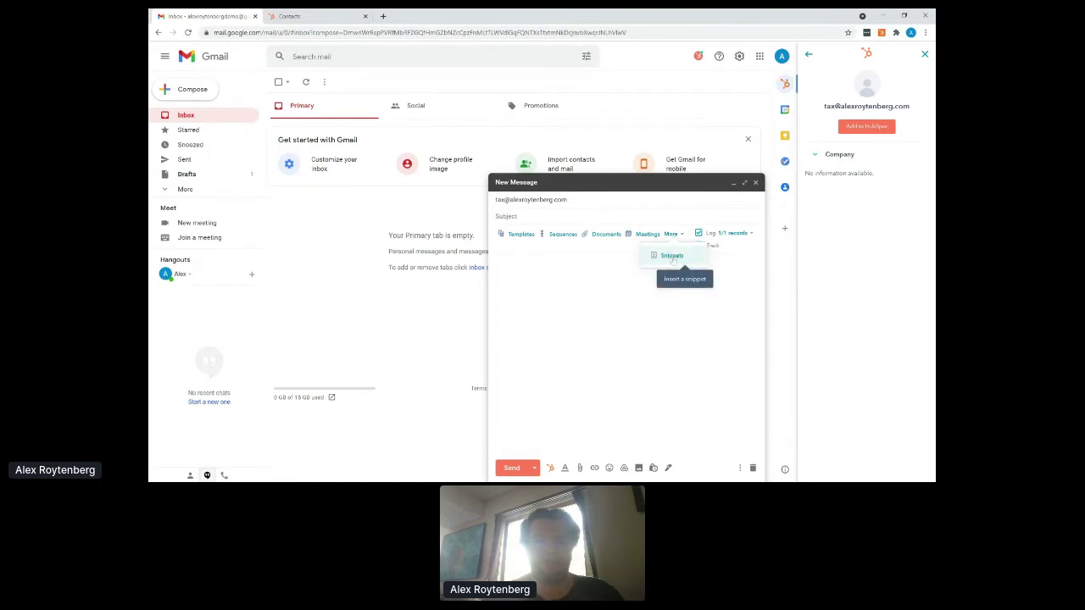
click(672, 257)
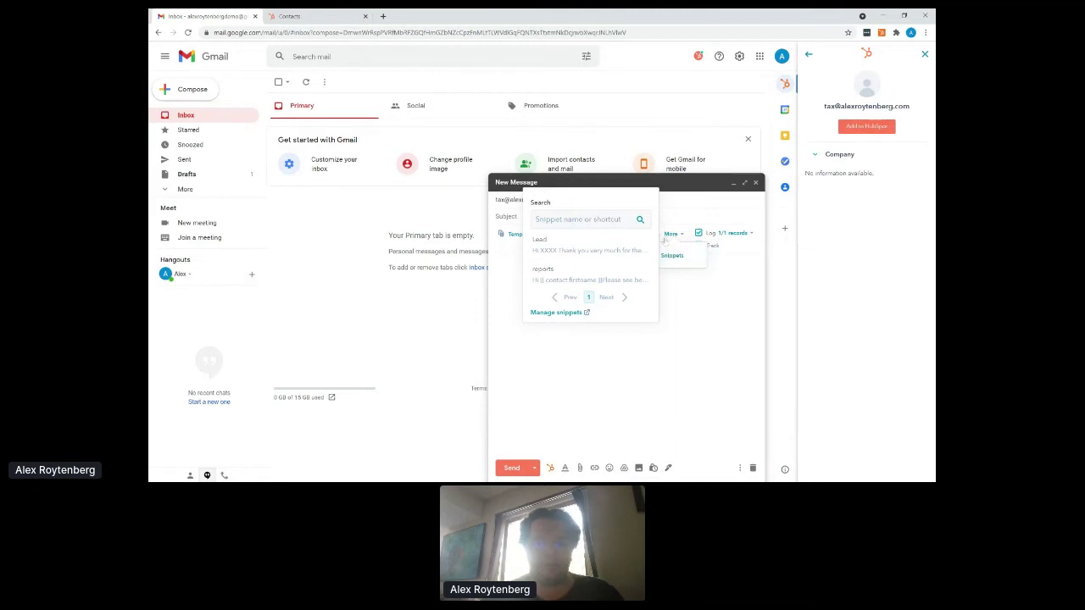
key(Escape)
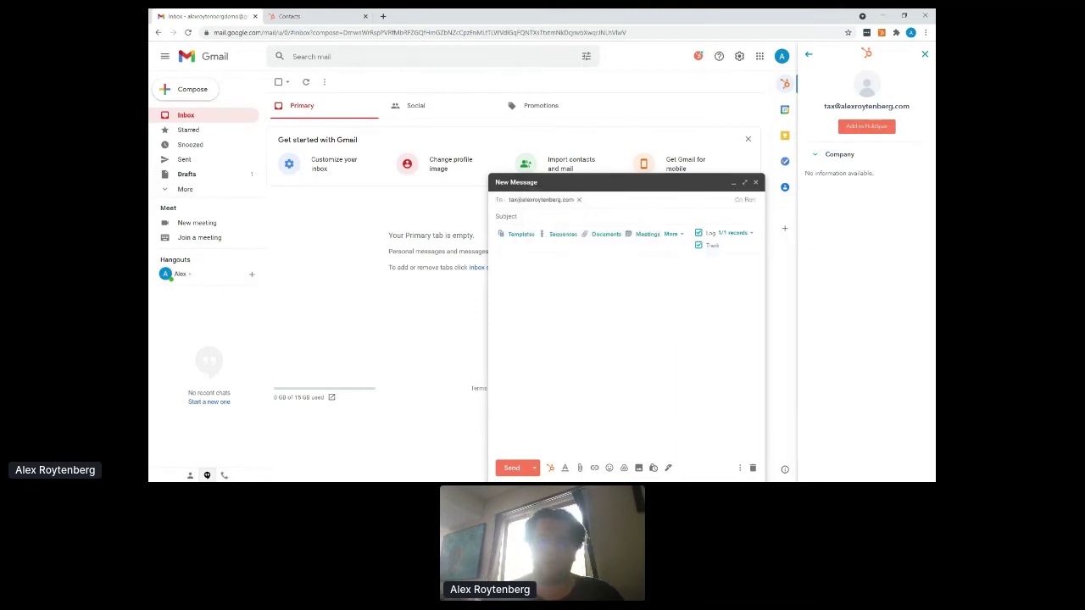
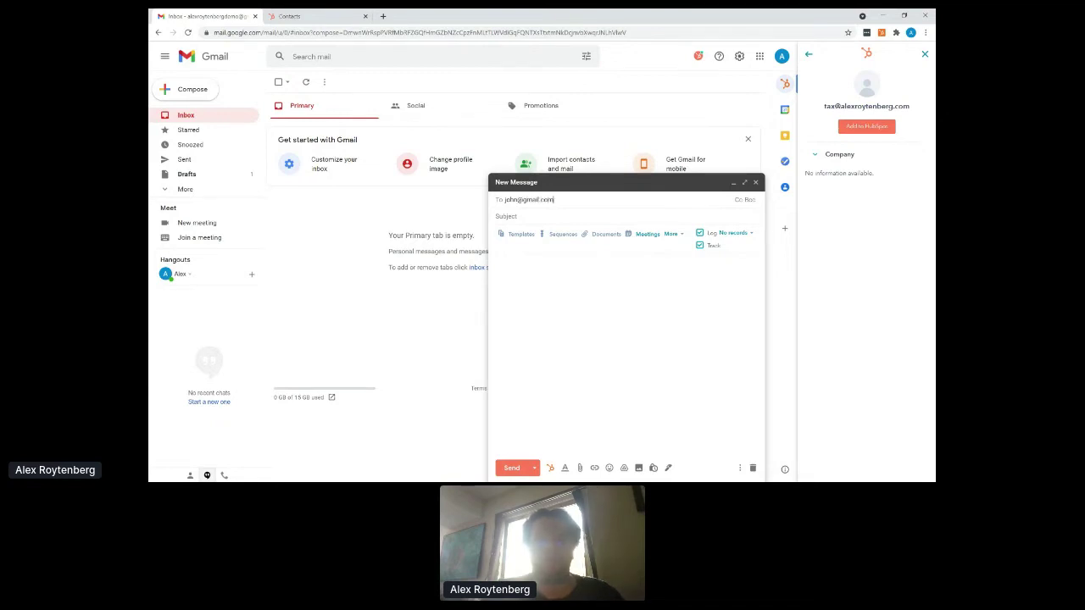
- Address the draft to the contact's e-mail and insert the financial-statements snippet from More > Snippets
key(Return)
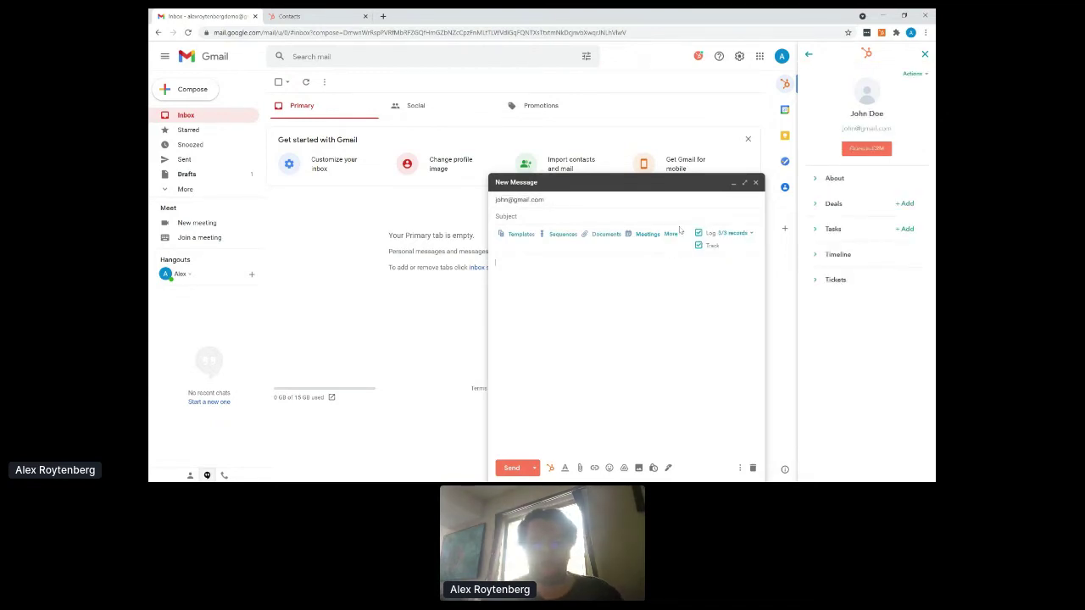
click(673, 234)
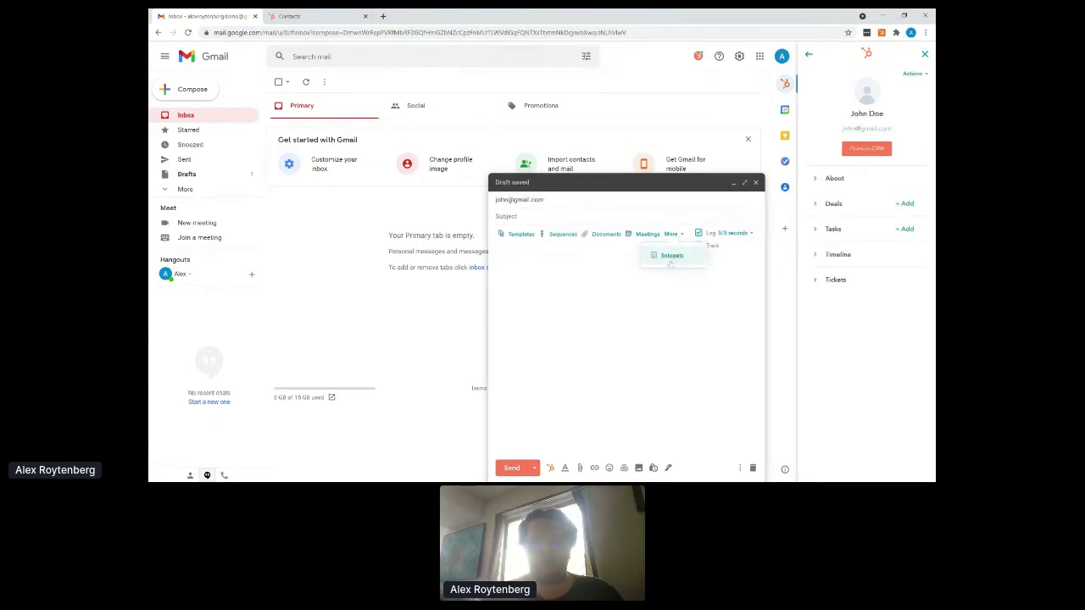
click(671, 256)
click(581, 283)
key(Return)
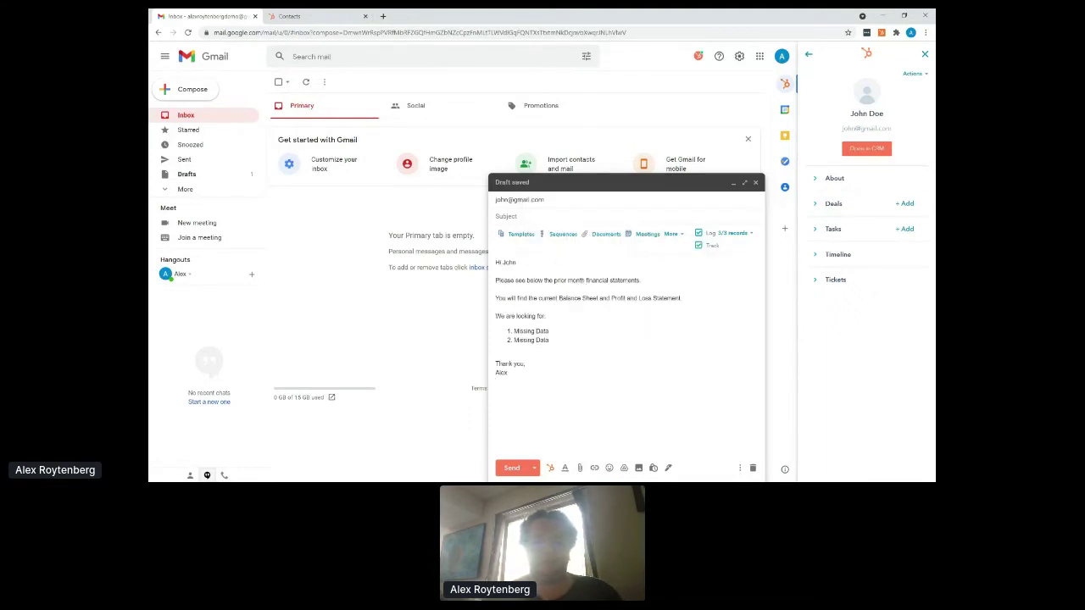
- Place the cursor in the subject line, glance at the HubSpot contacts tab, and return to the draft
mouse_move(519, 200)
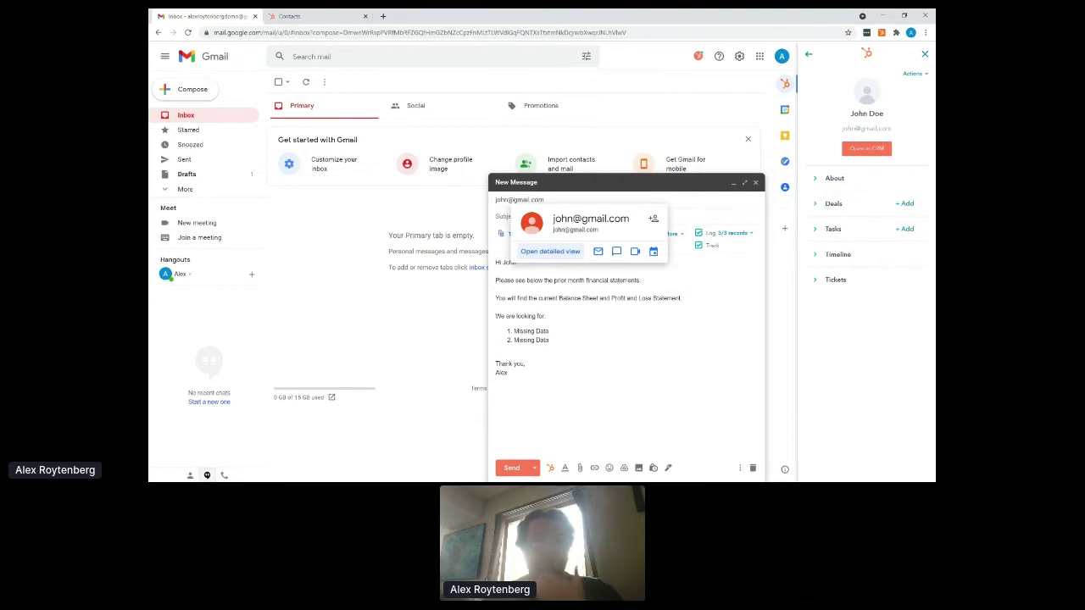
click(509, 216)
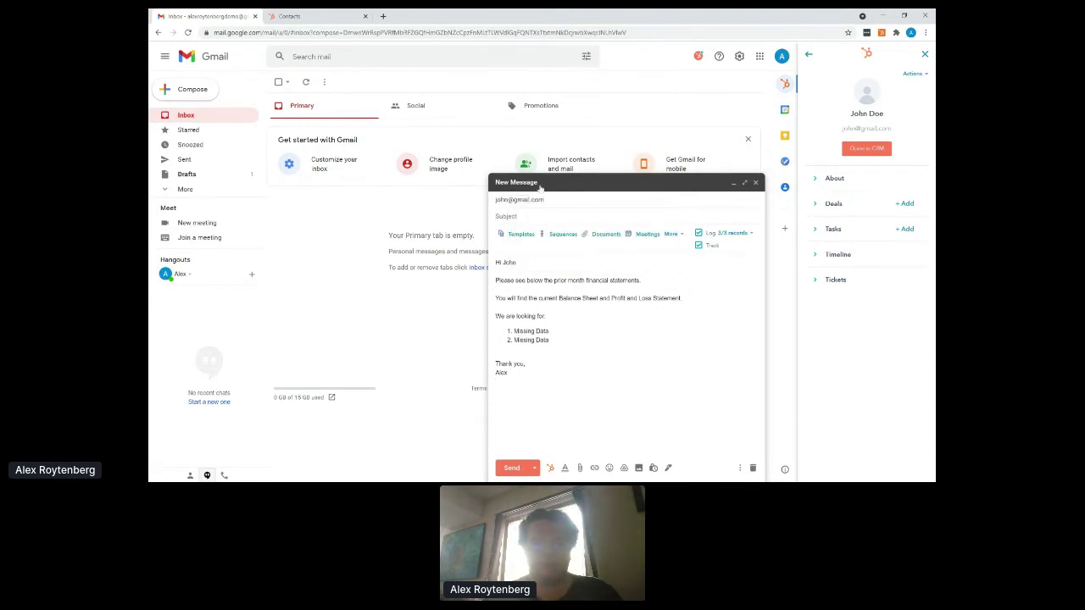
click(294, 17)
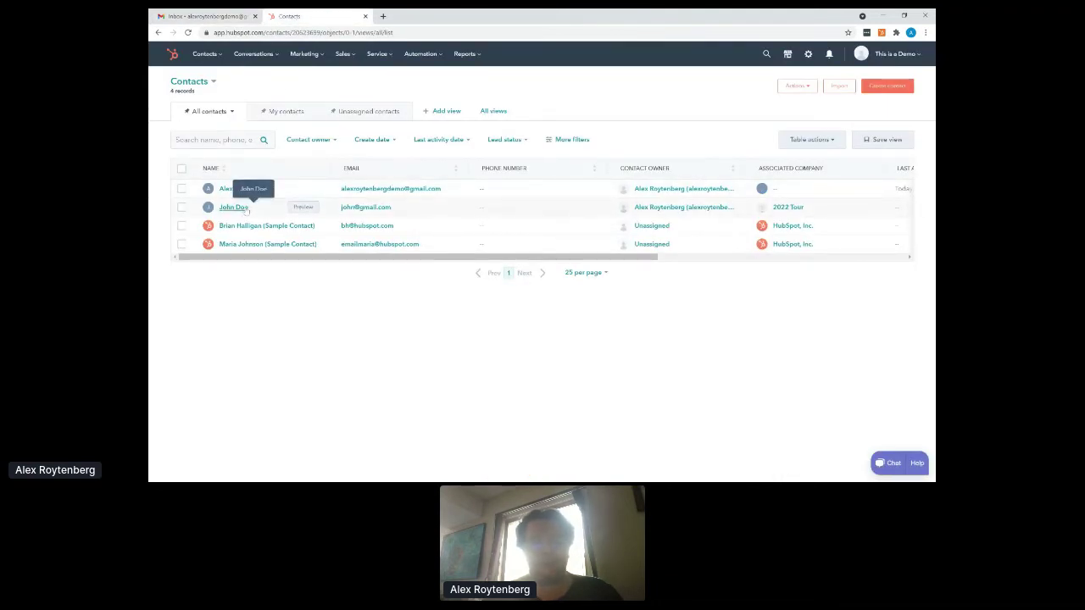
click(209, 19)
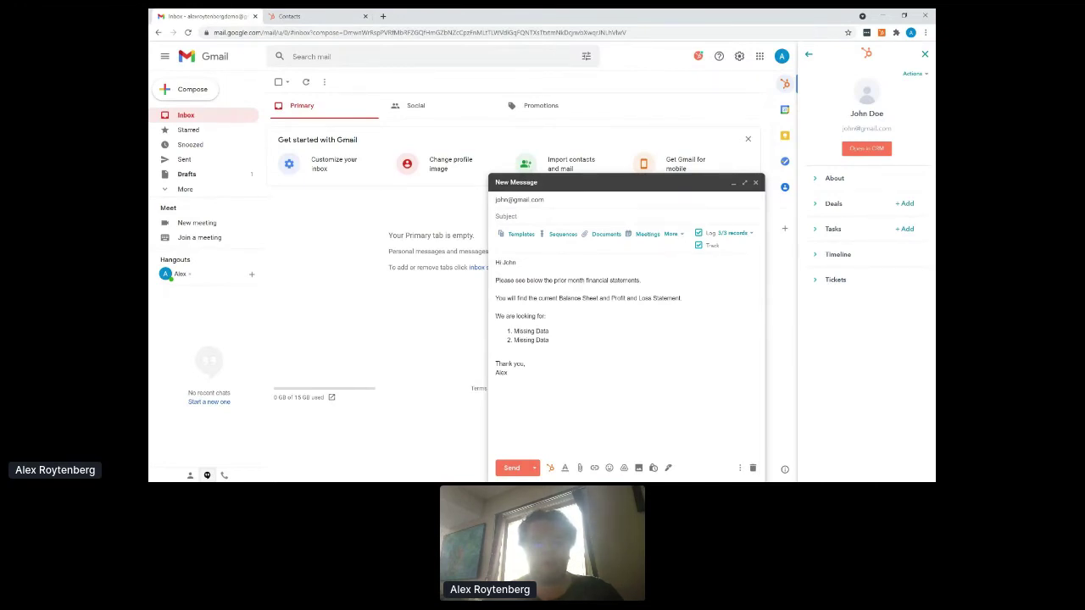
click(496, 216)
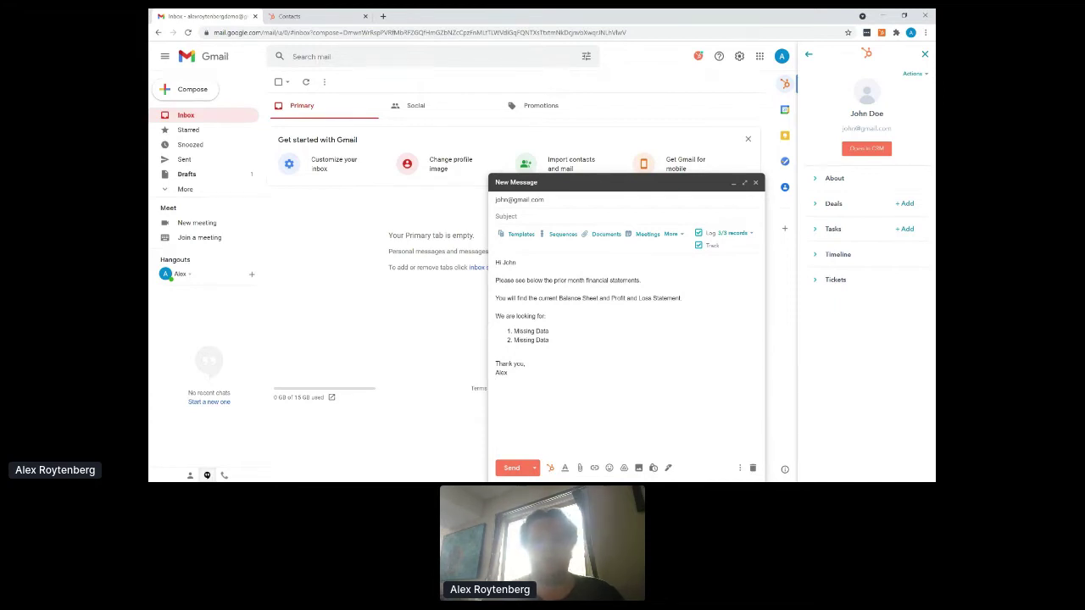
- Insert the 60, 30 and 15 minute meeting booking link and follow it to the booking page
click(649, 237)
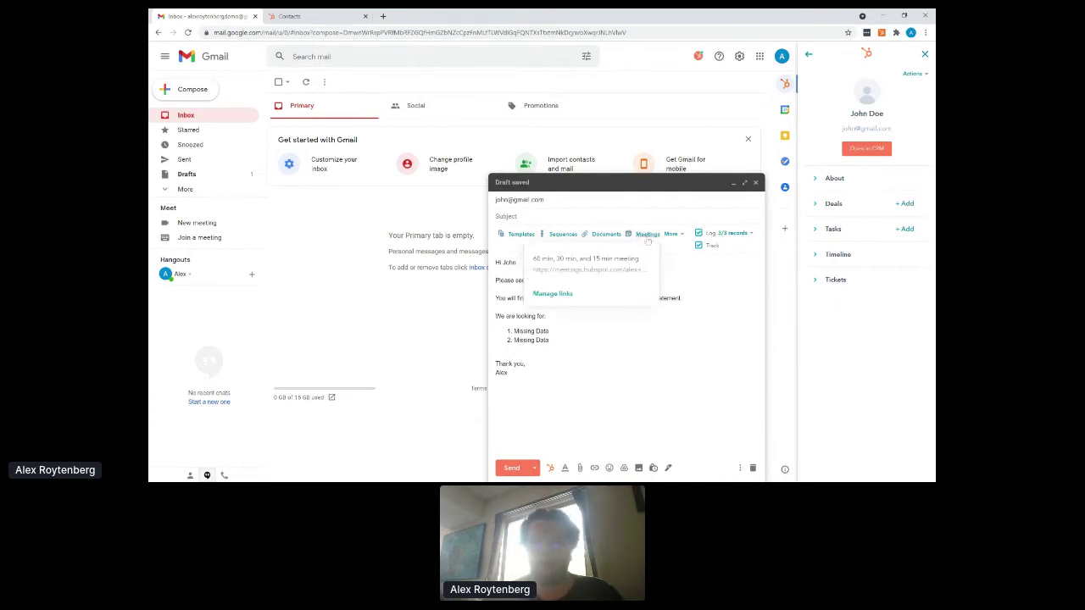
click(603, 269)
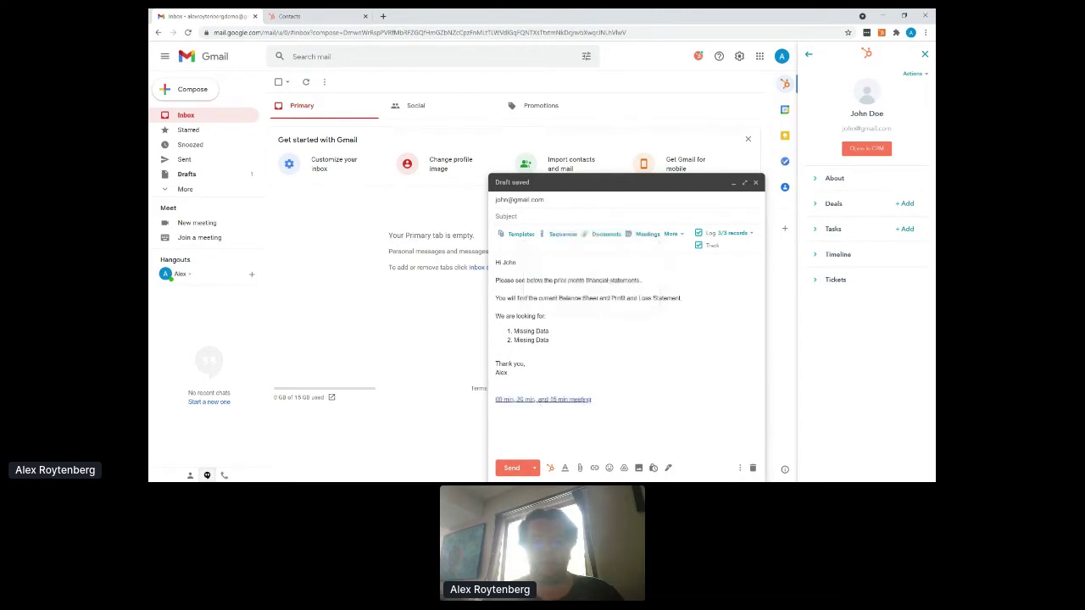
click(555, 399)
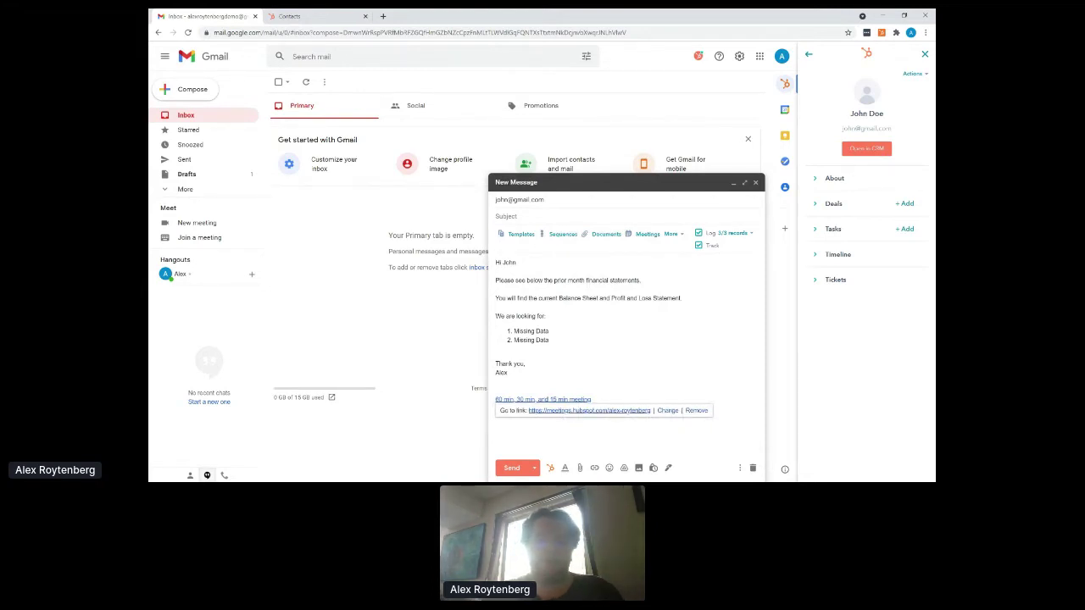
click(563, 411)
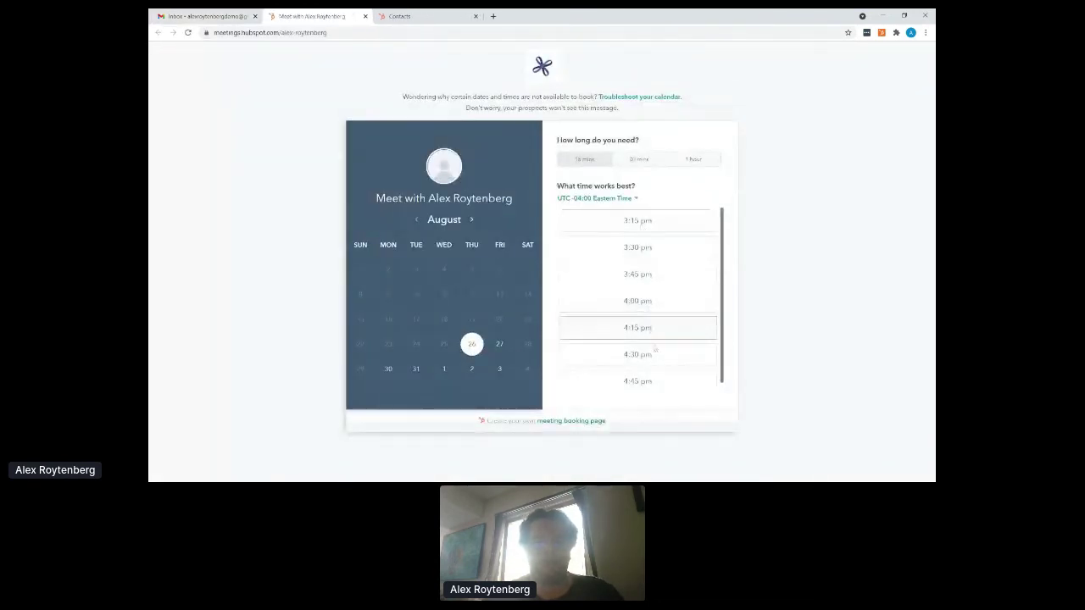
- Choose the 30-minute length and the 3:15 pm slot on August 26, and enter the guest's first name
click(641, 163)
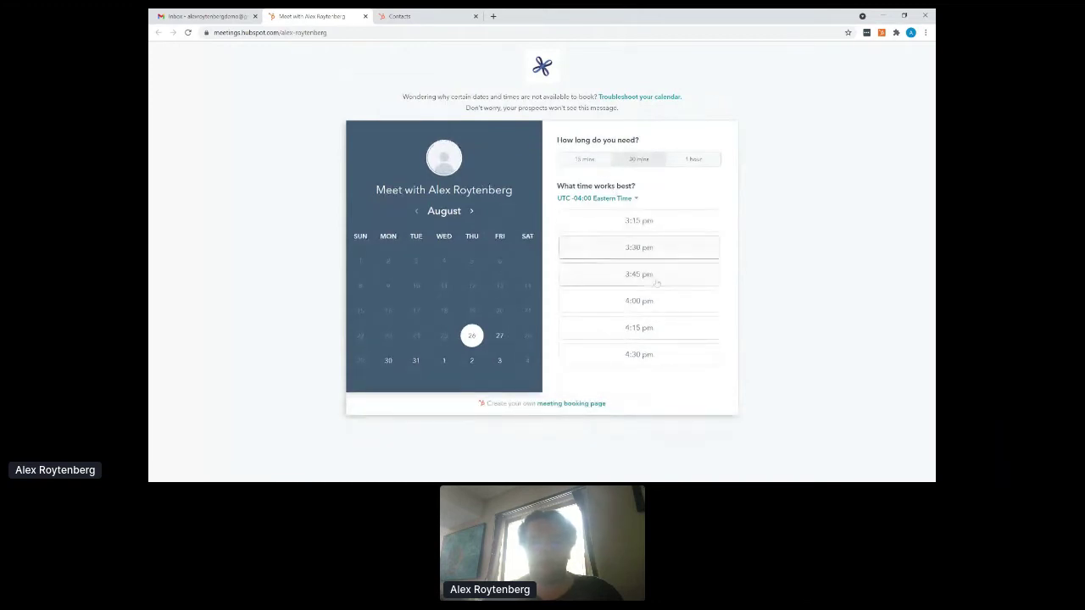
click(638, 222)
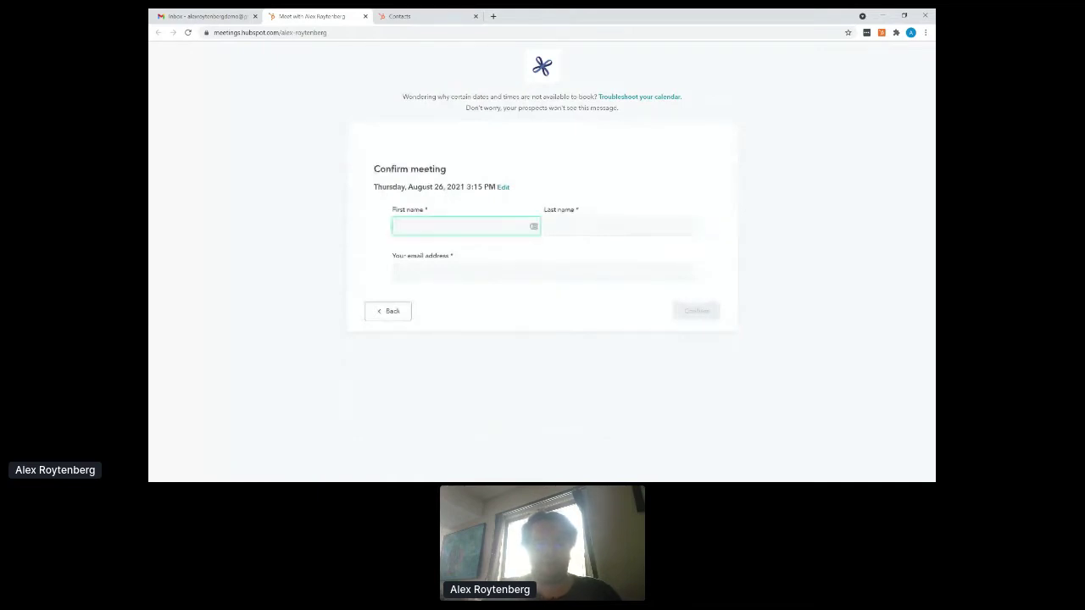
text(alex)
key(Tab)
- Enter the guest's last name and e-mail address, then confirm the booking
text(ro)
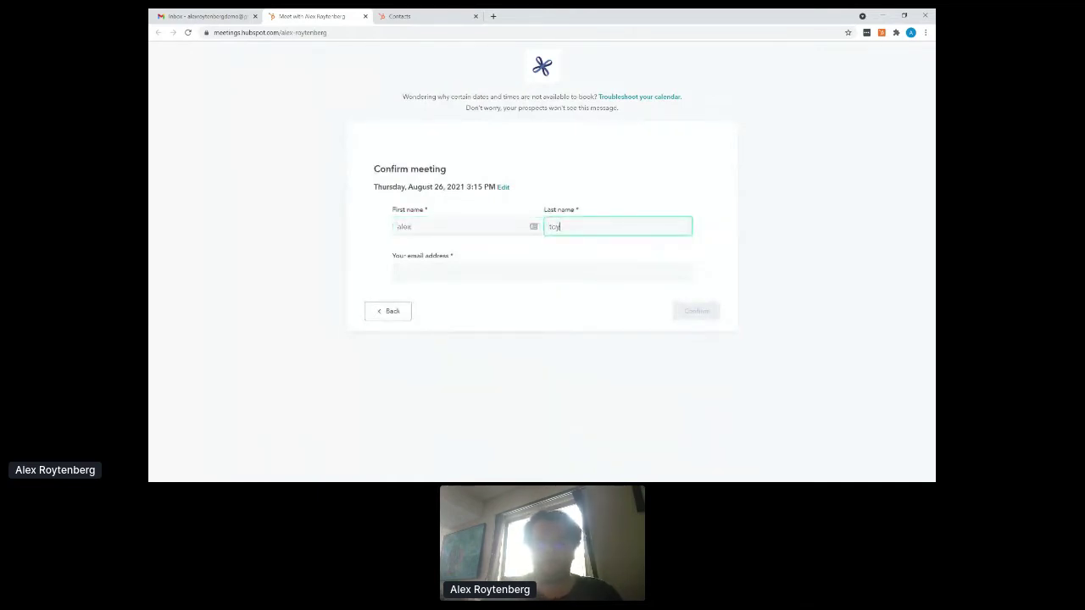
key(BackSpace)
key(BackSpace)
text(test)
key(Tab)
text(a)
key(BackSpace)
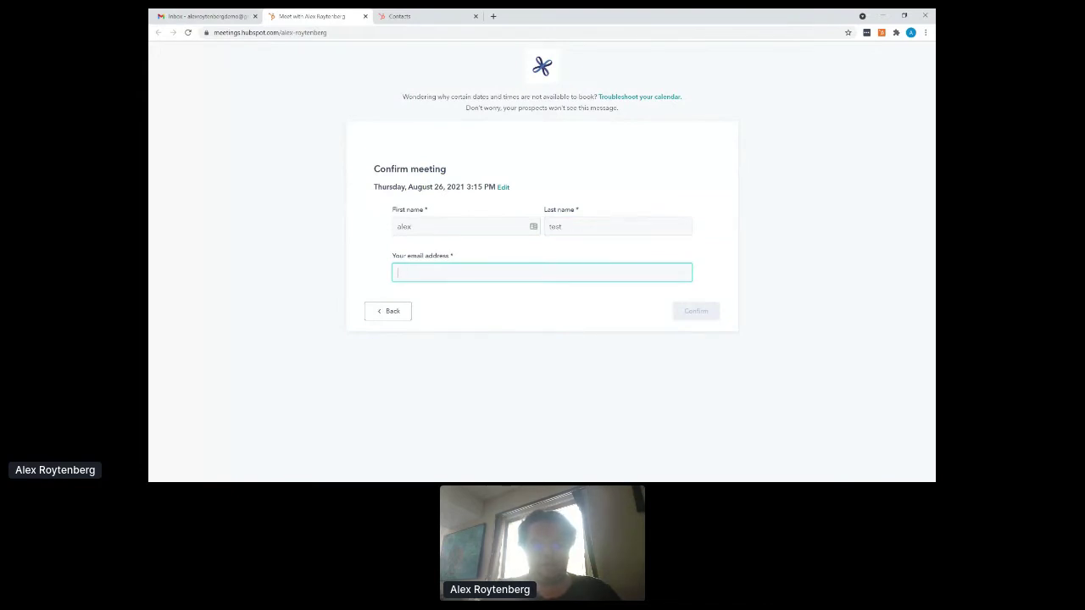
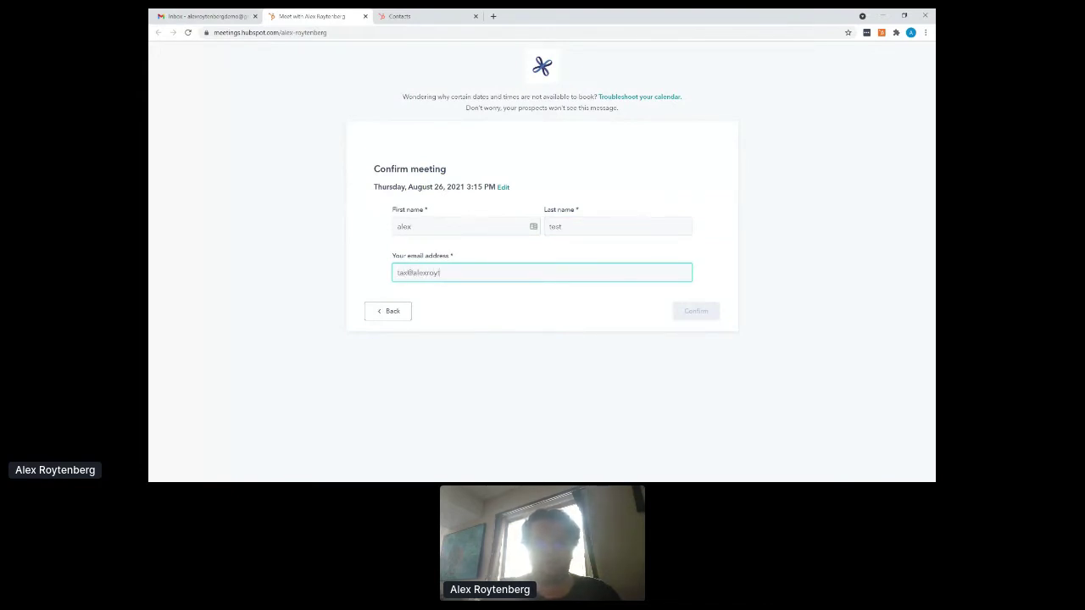
key(Tab)
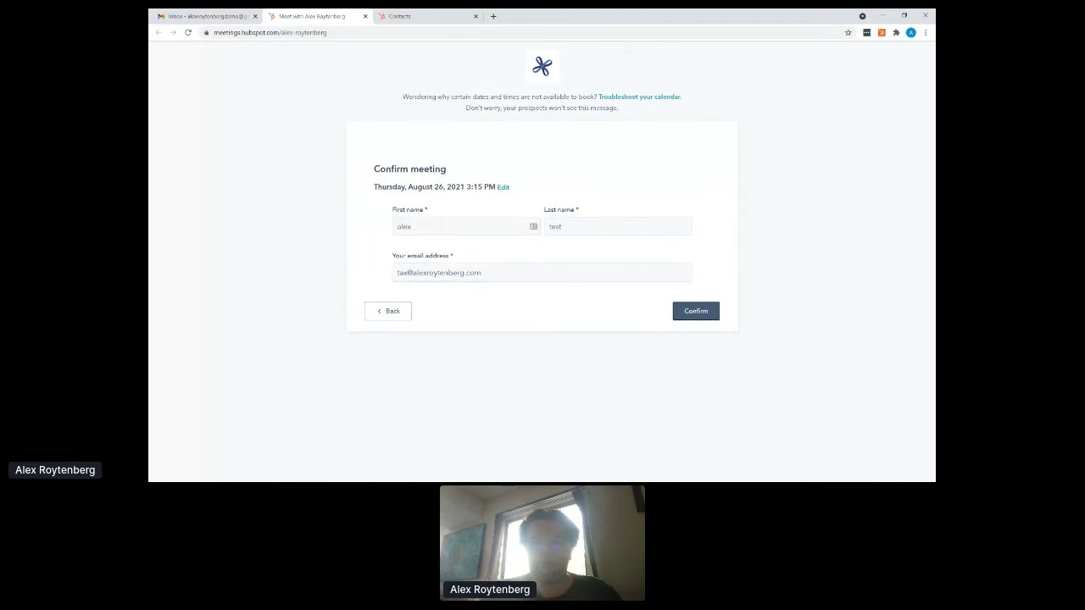
click(693, 311)
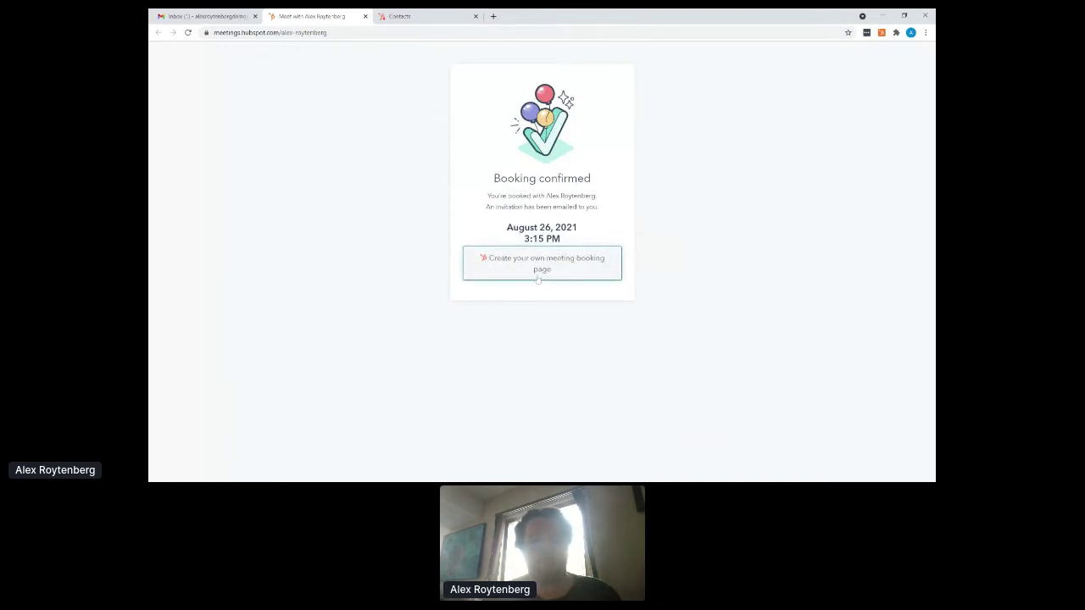
click(203, 16)
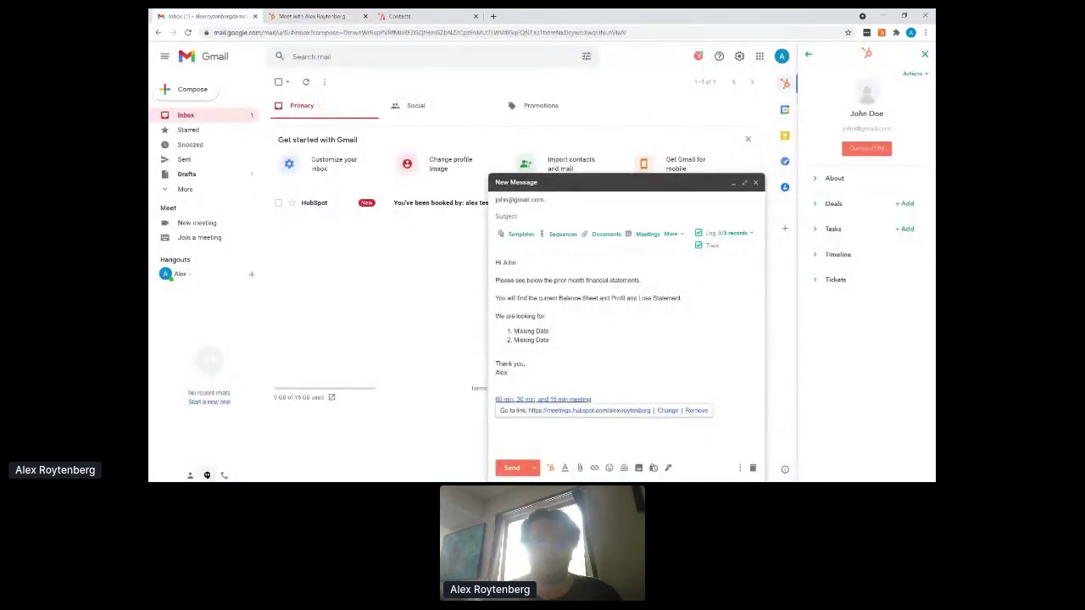
click(753, 468)
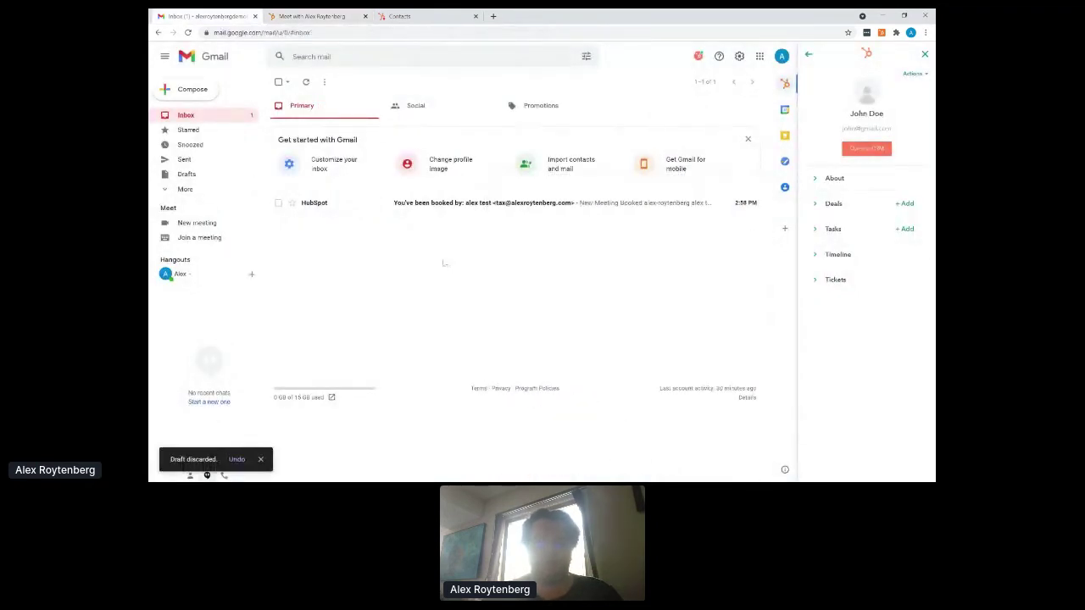
click(438, 207)
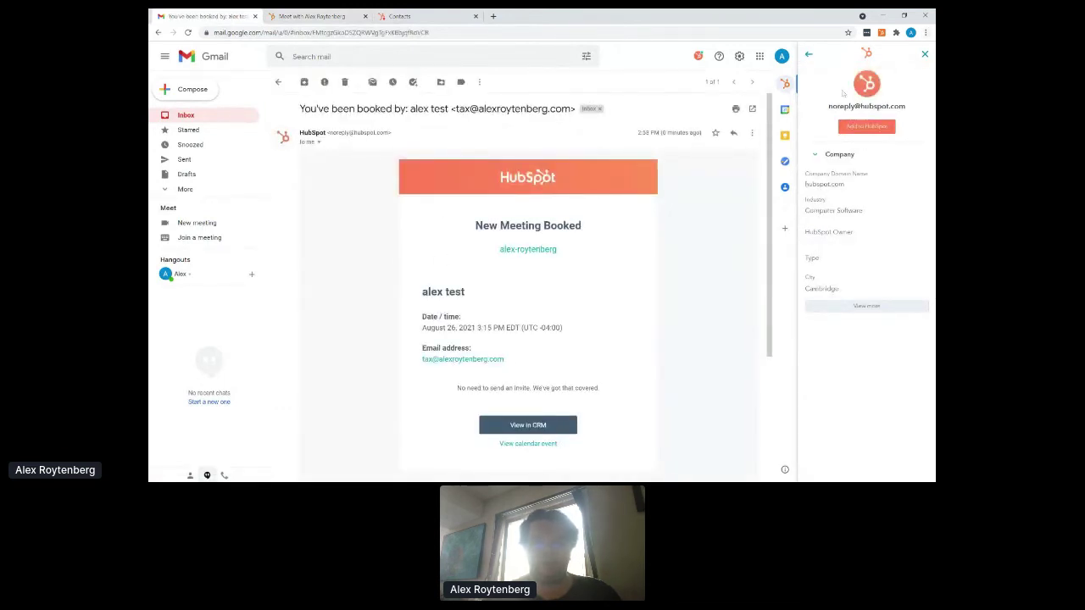
click(785, 109)
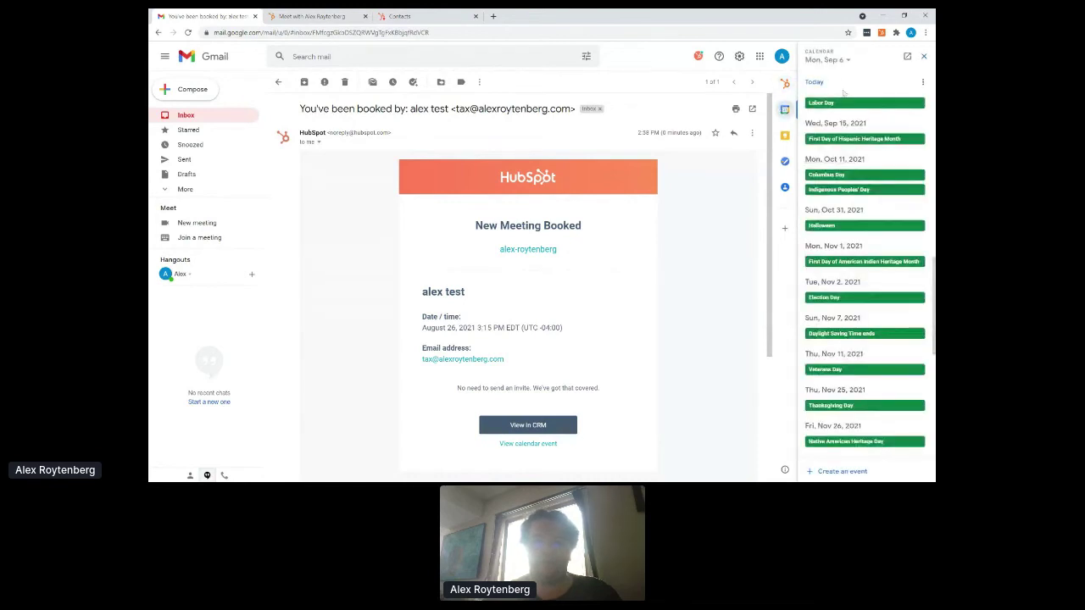
scroll(845, 157, up, 3)
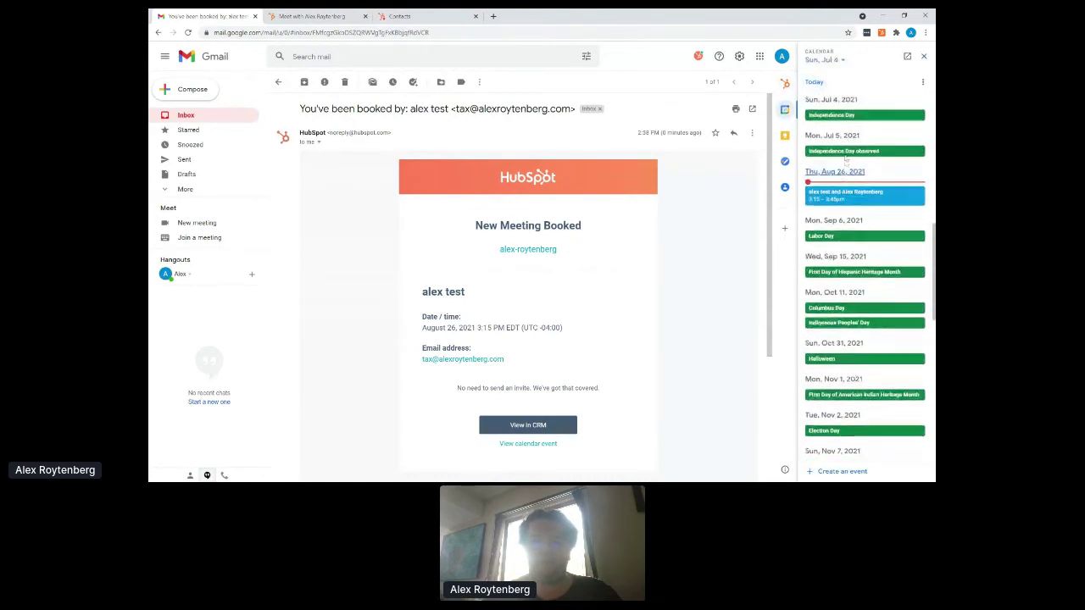
scroll(846, 158, up, 1)
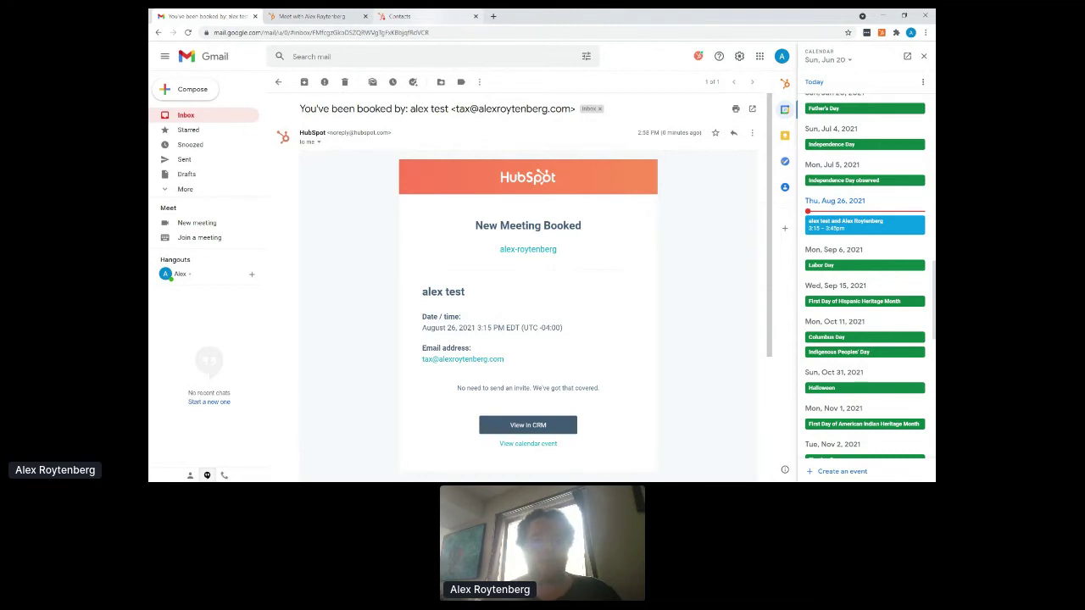
- Reload the HubSpot contacts list to show the new test contact, scroll its columns, then open Sales > Deals
click(428, 19)
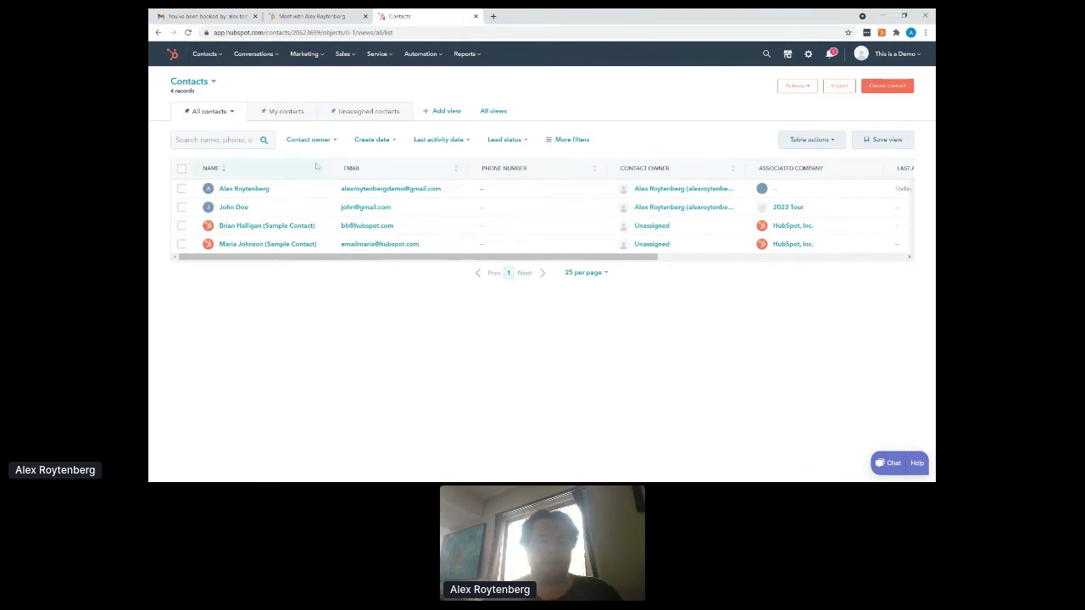
click(188, 34)
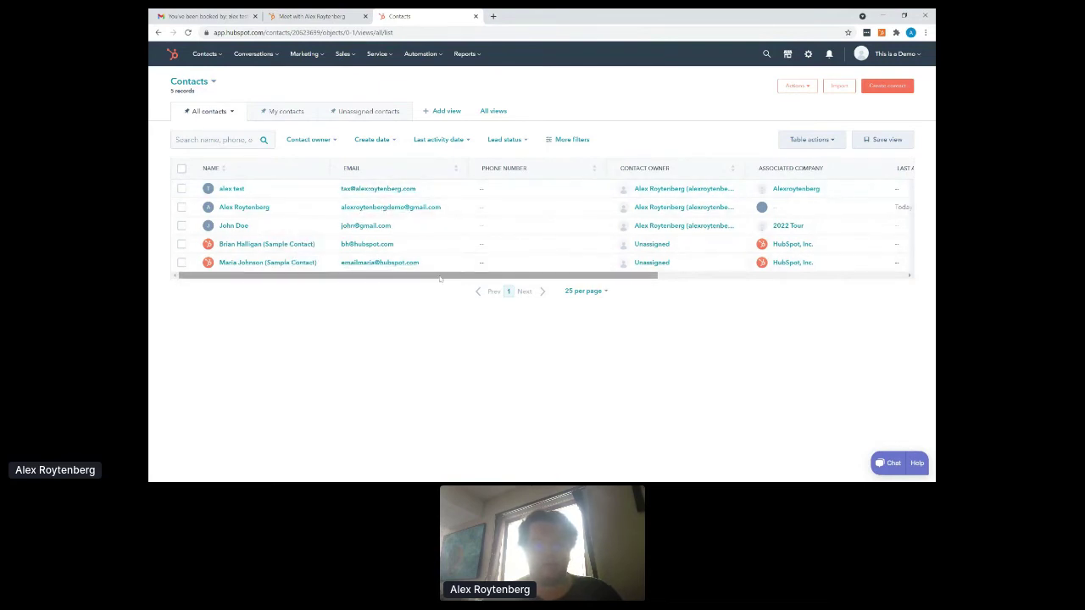
drag(446, 275, 594, 279)
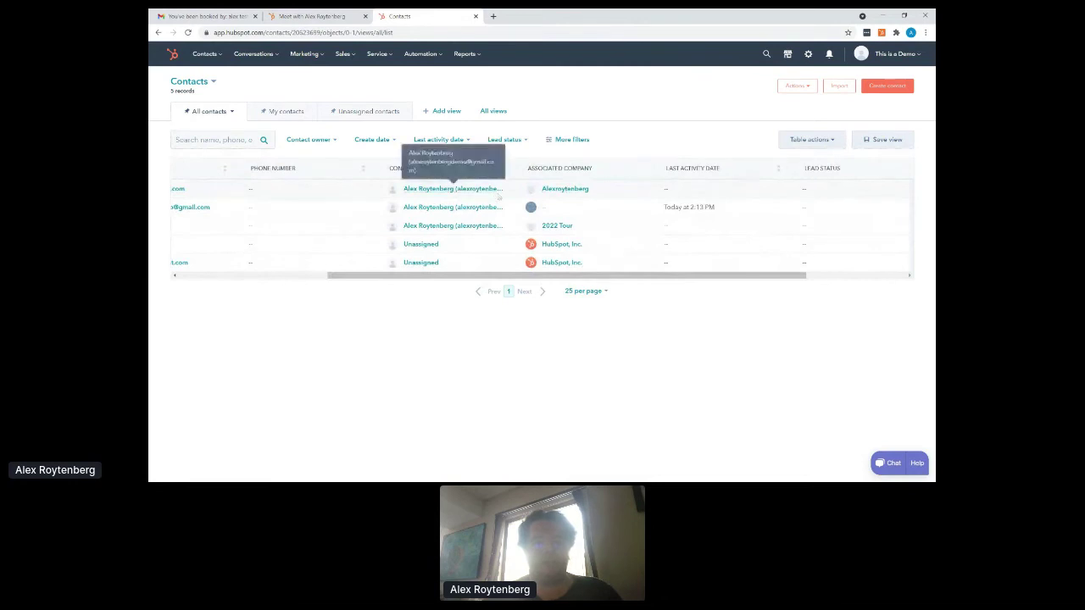
drag(623, 277, 725, 273)
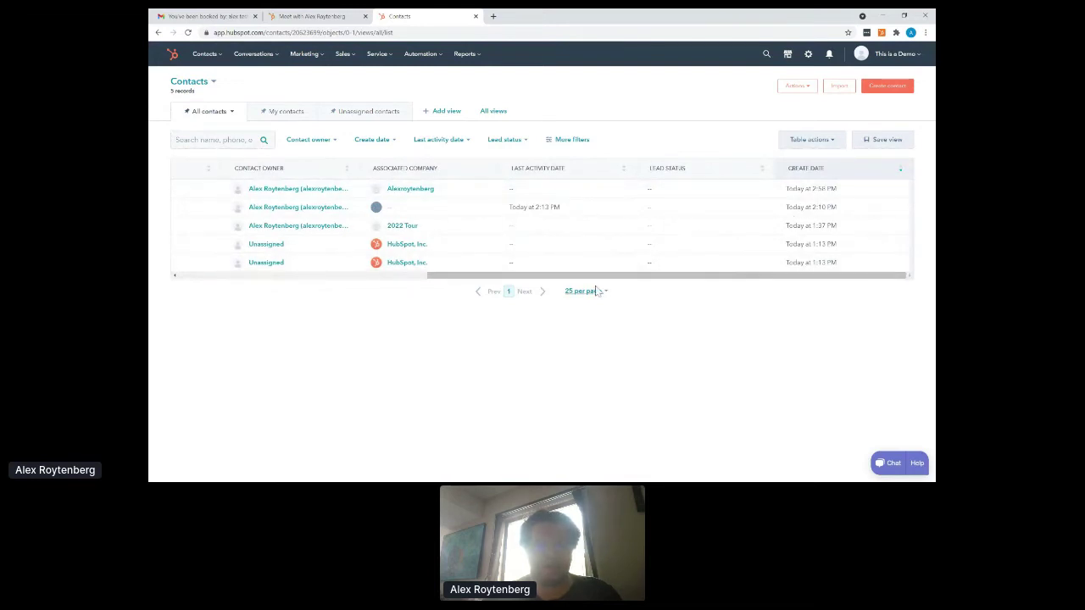
drag(610, 279, 303, 284)
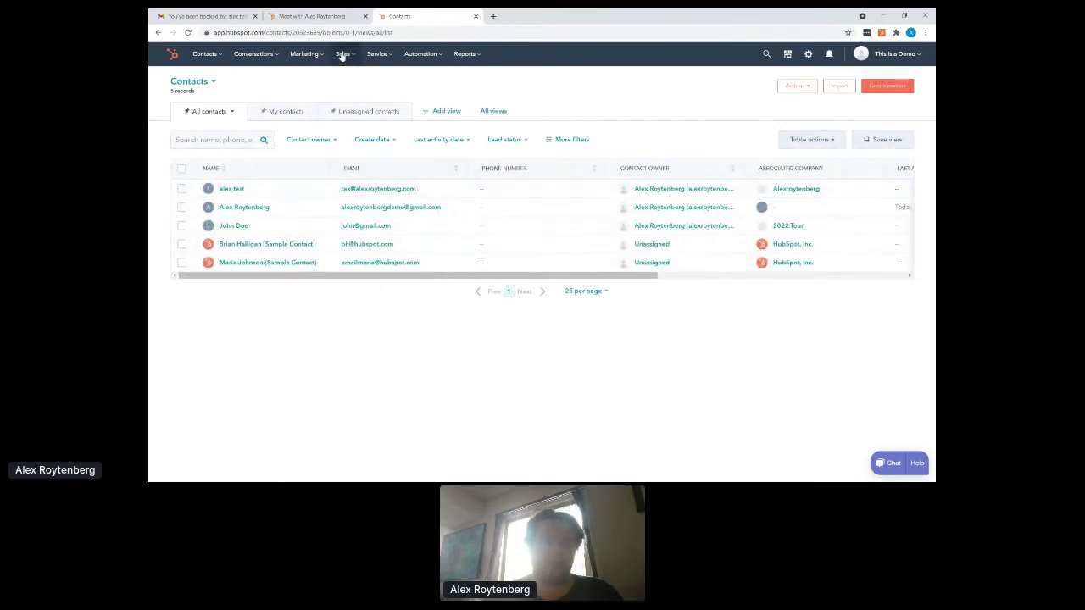
mouse_move(343, 56)
click(348, 80)
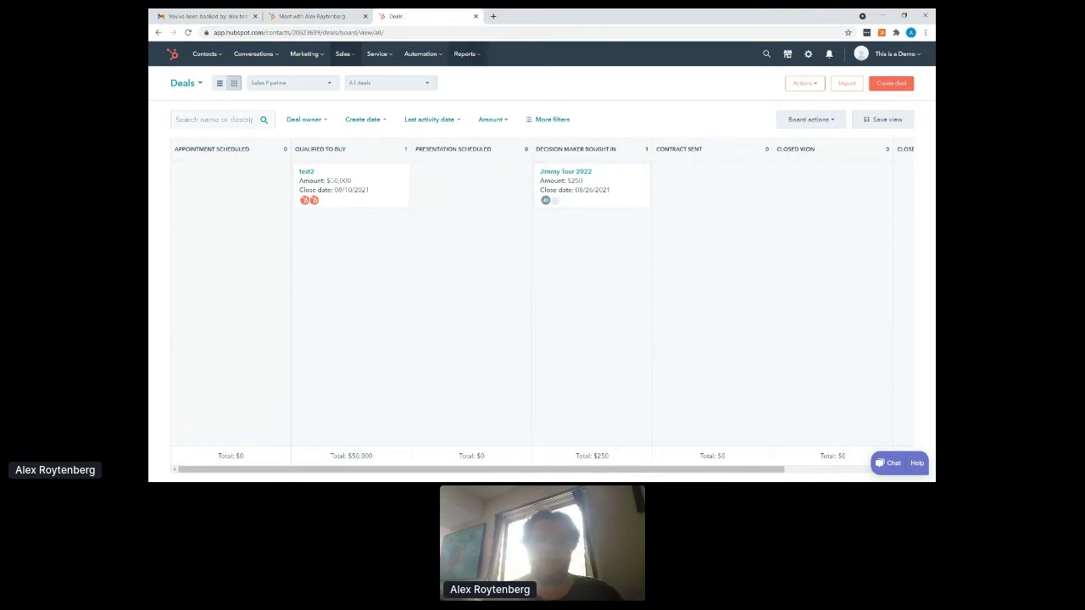
- Open the Reports menu from the loaded Sales Pipeline deals board
click(467, 56)
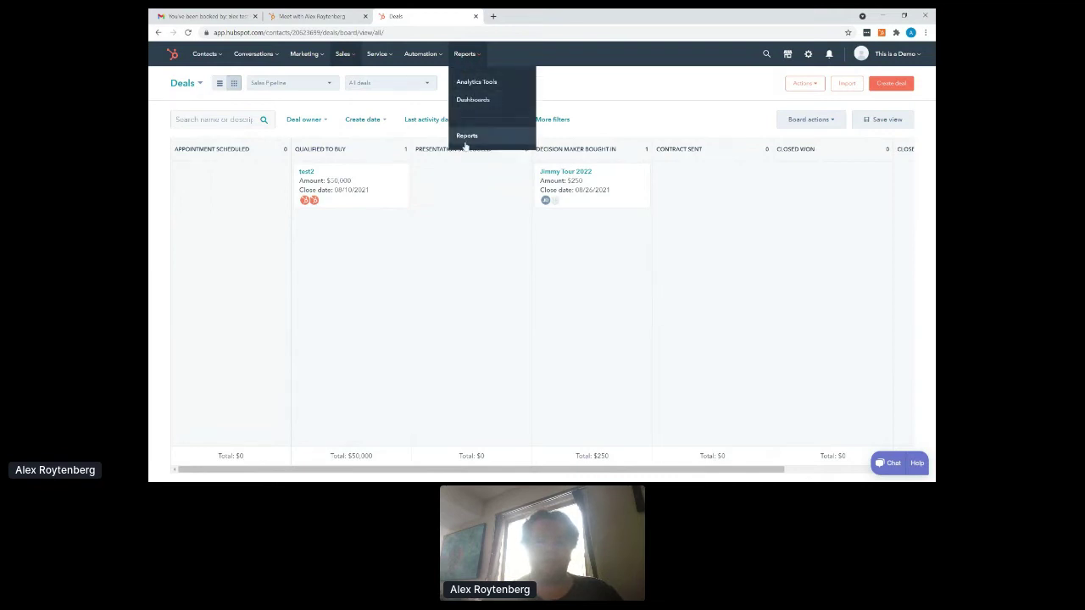
- Open Reports > Dashboards and review the contact totals, $20,000 Qualified to Buy forecast and deals-won cards
click(478, 101)
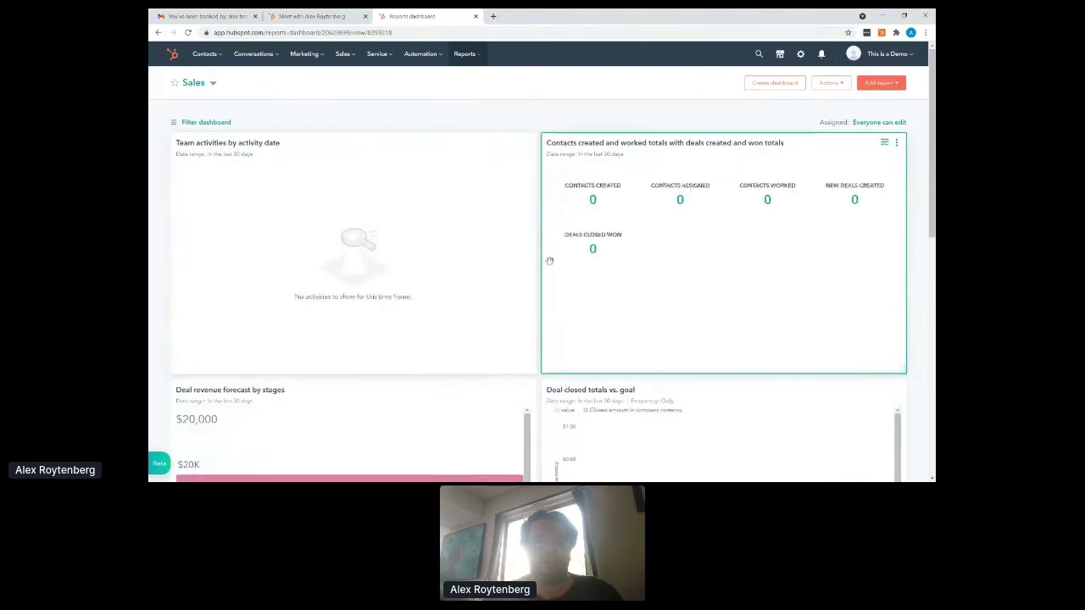
scroll(549, 260, down, 3)
scroll(548, 260, down, 1)
mouse_move(285, 254)
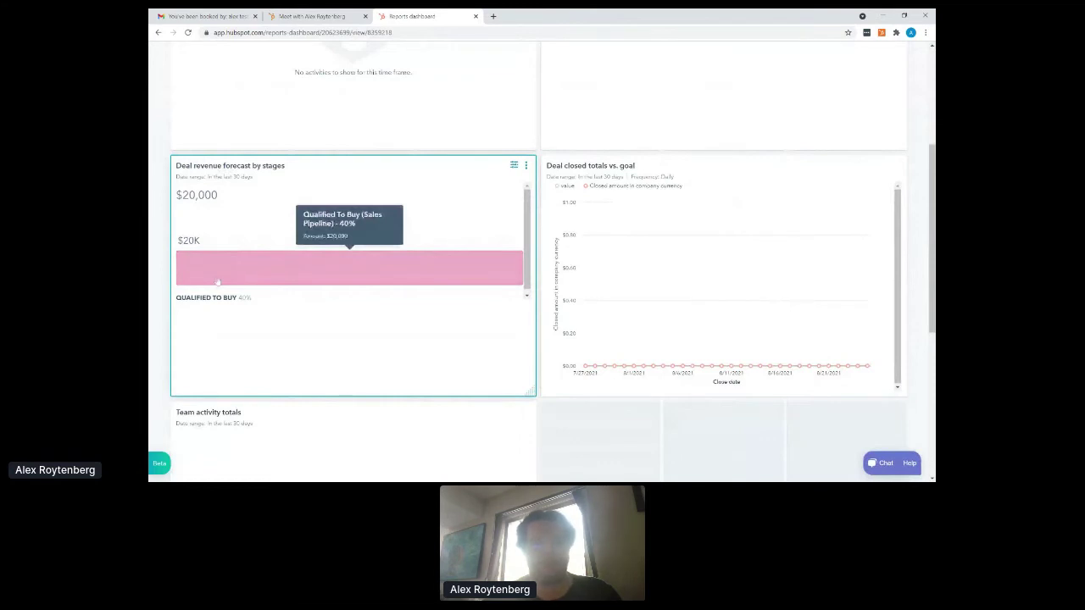
scroll(349, 262, down, 1)
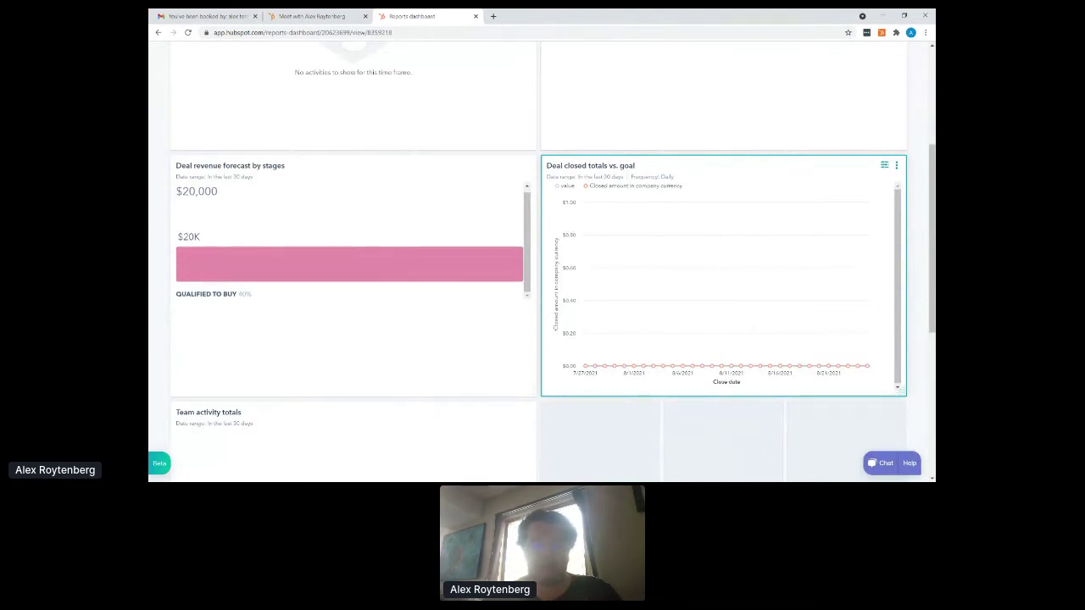
scroll(543, 254, up, 2)
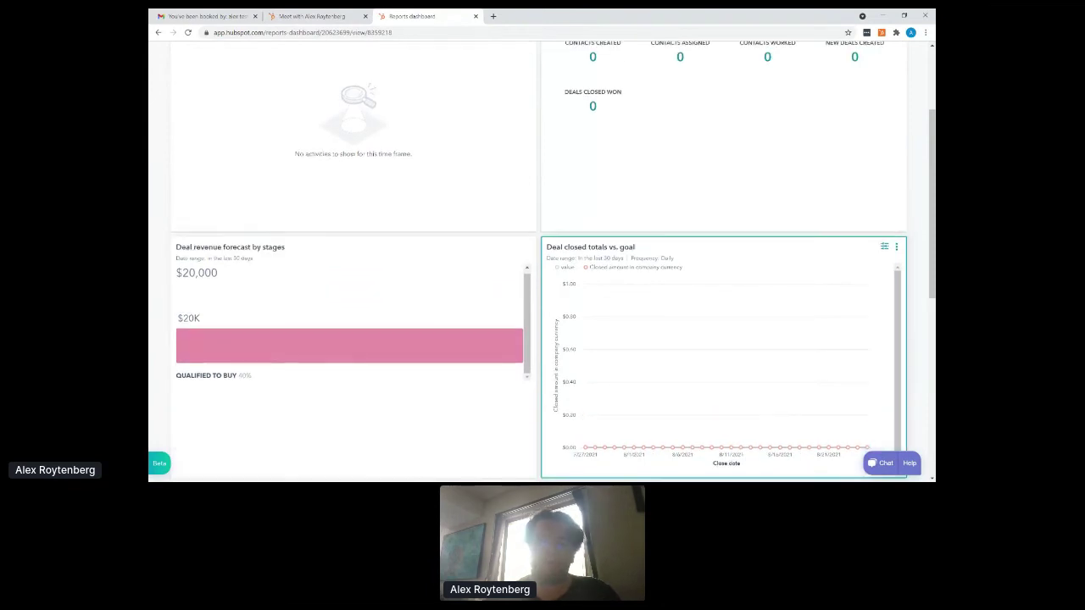
scroll(637, 200, up, 2)
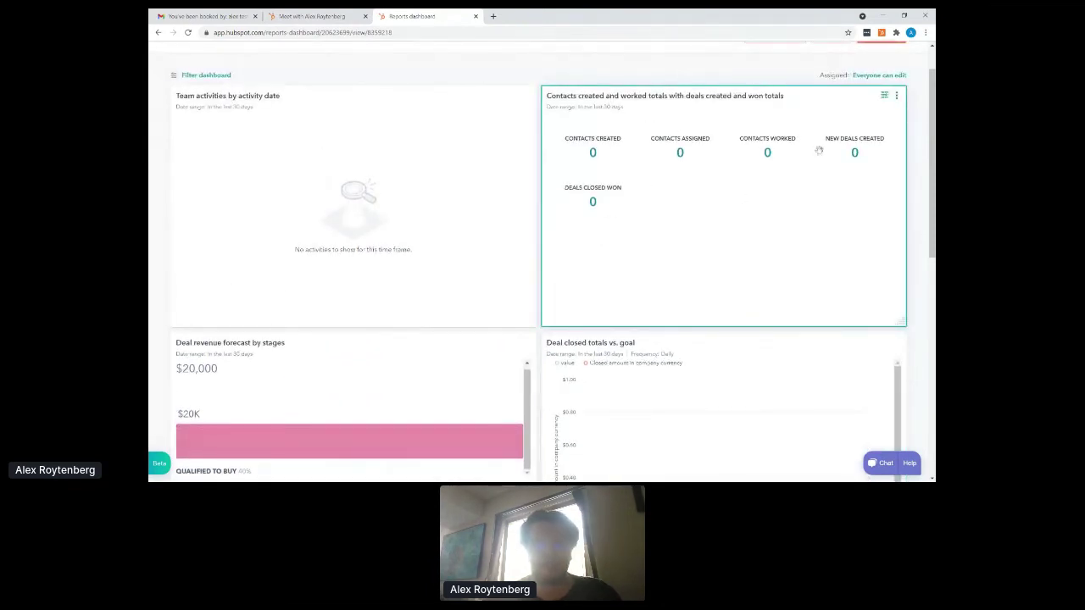
click(898, 98)
click(853, 144)
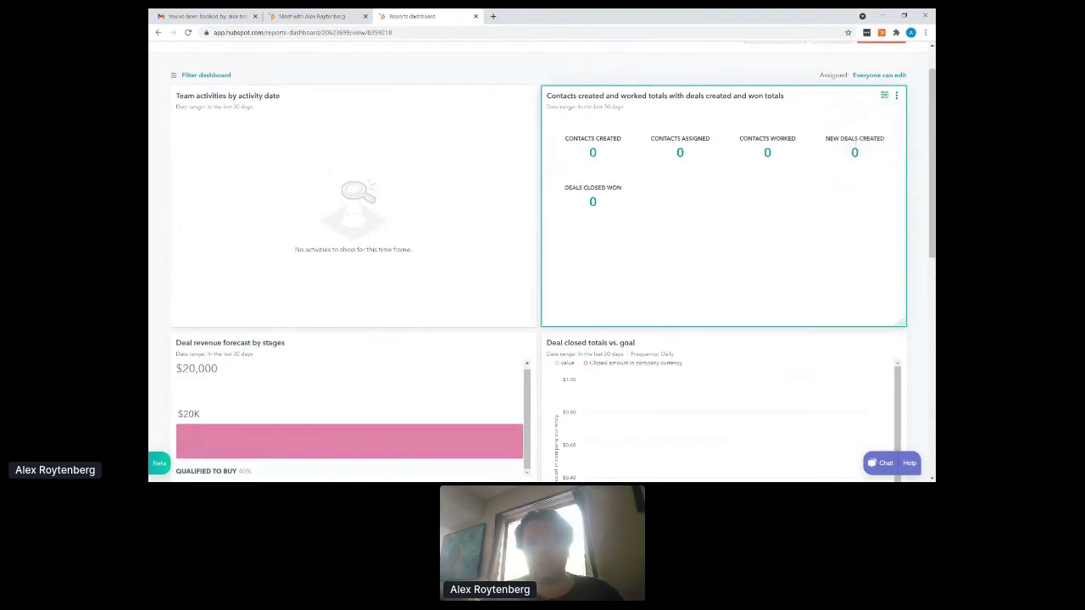
scroll(542, 263, up, 1)
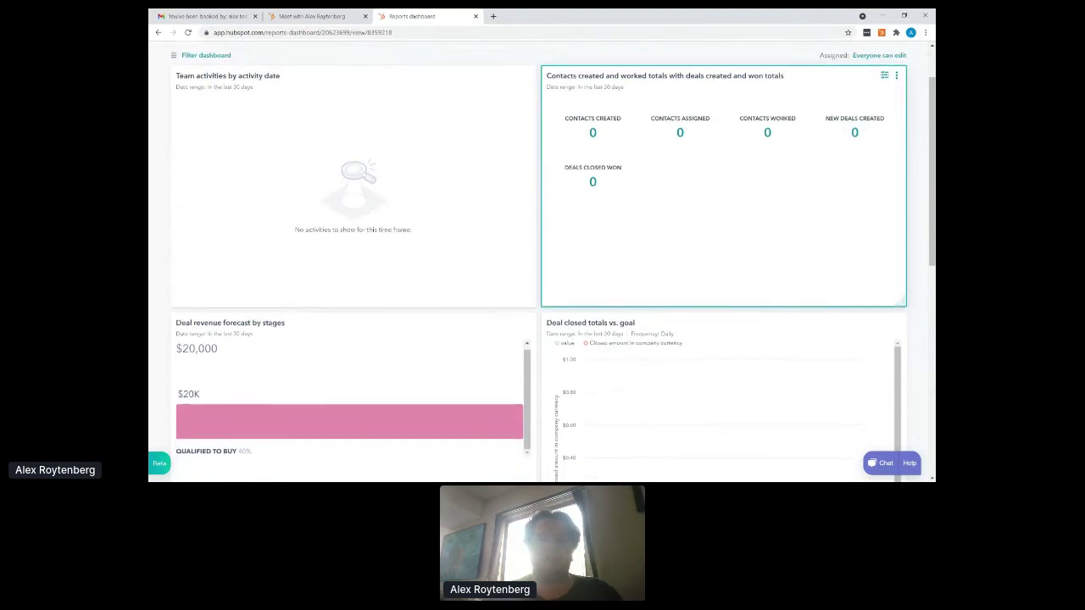
- Return to the Deals board from the Sales menu
scroll(343, 53, up, 2)
mouse_move(342, 54)
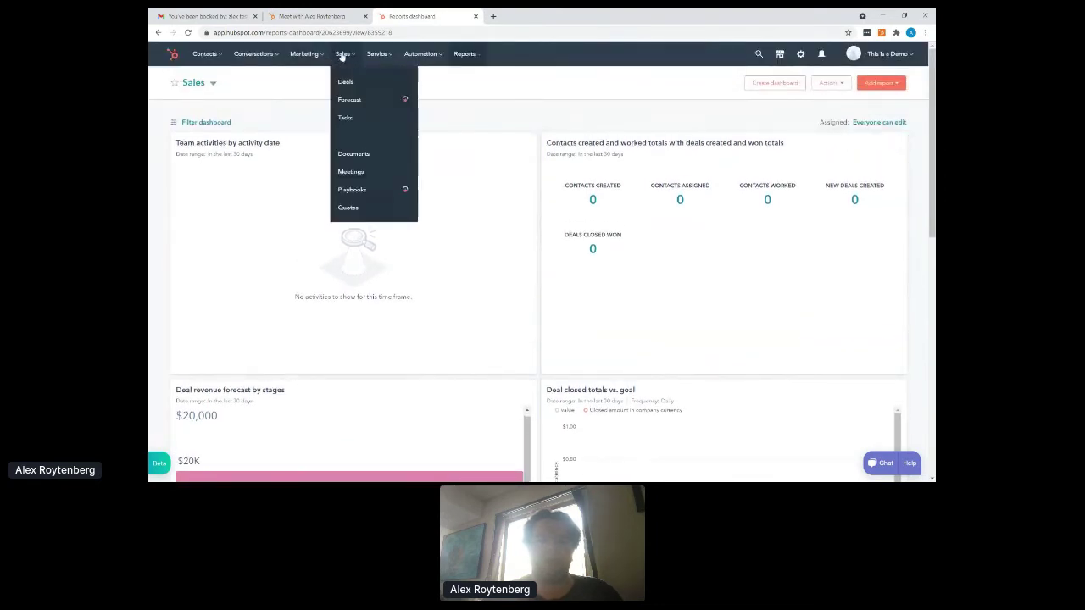
click(347, 83)
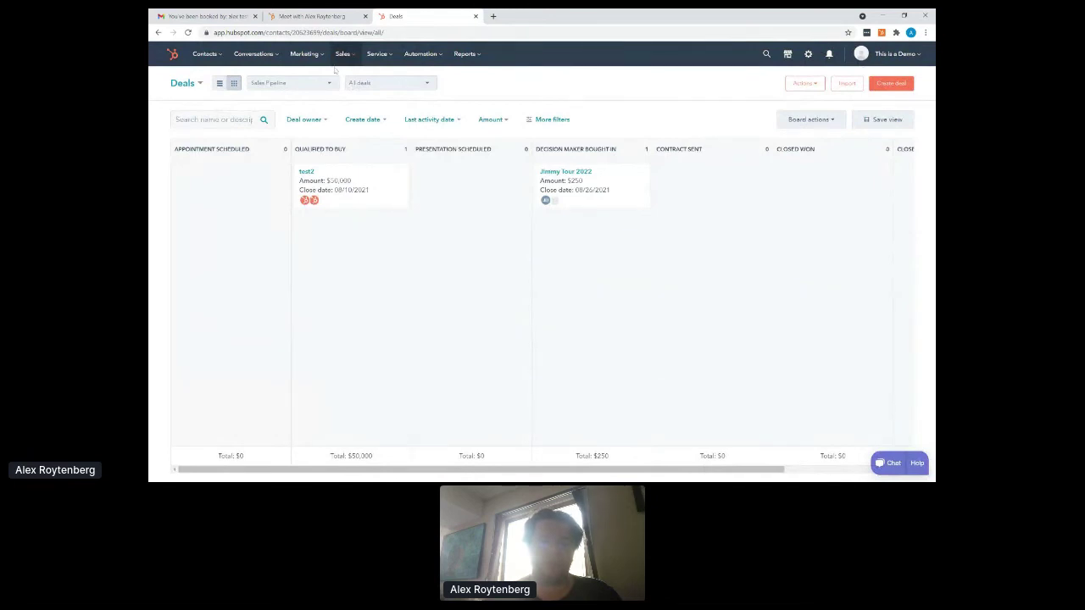
- Open the Conversations Inbox, which shows no open conversations and every folder at 0
click(302, 56)
click(254, 55)
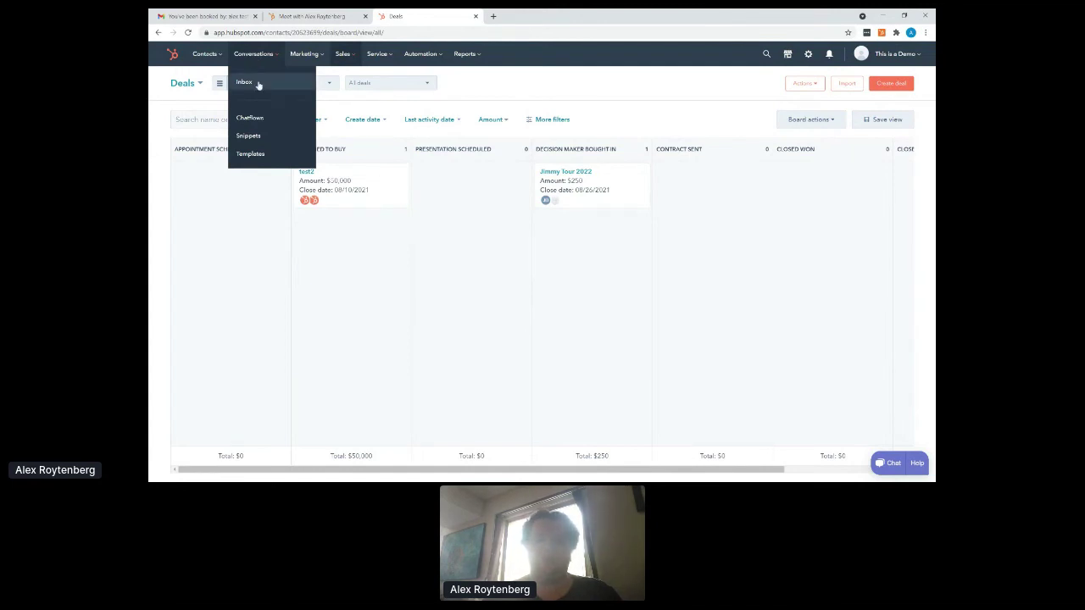
click(254, 83)
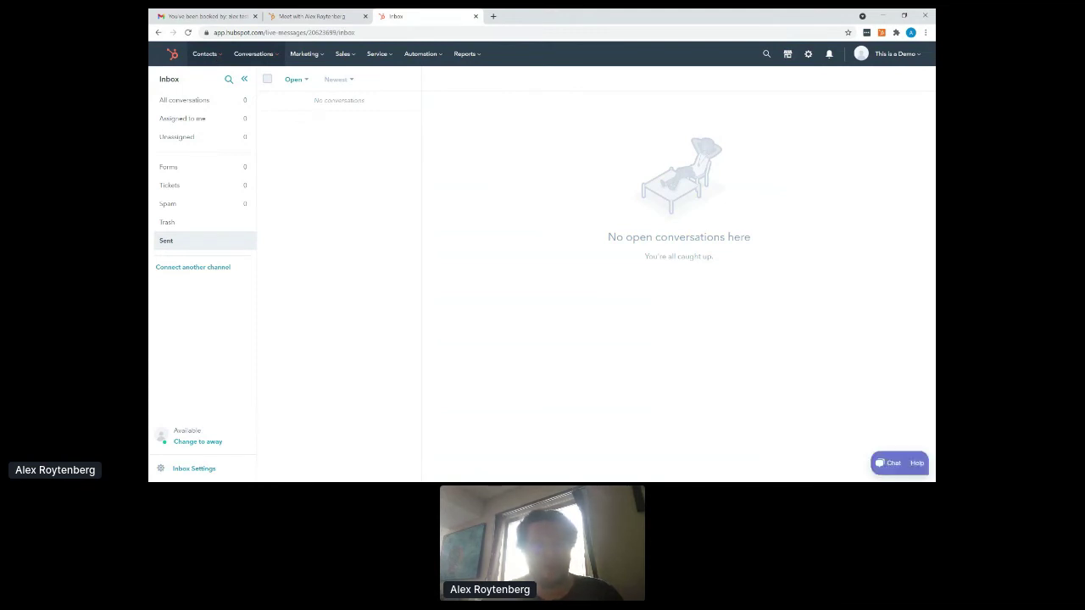
- Open the Tickets board and preview testing 2: New status, High priority, one company and one contact
click(381, 58)
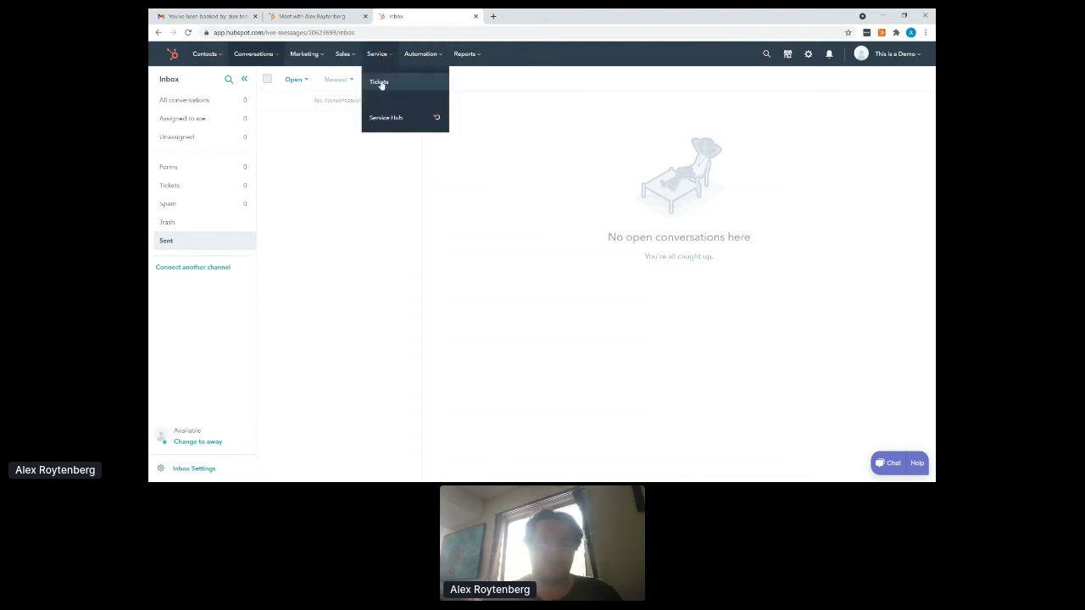
click(380, 83)
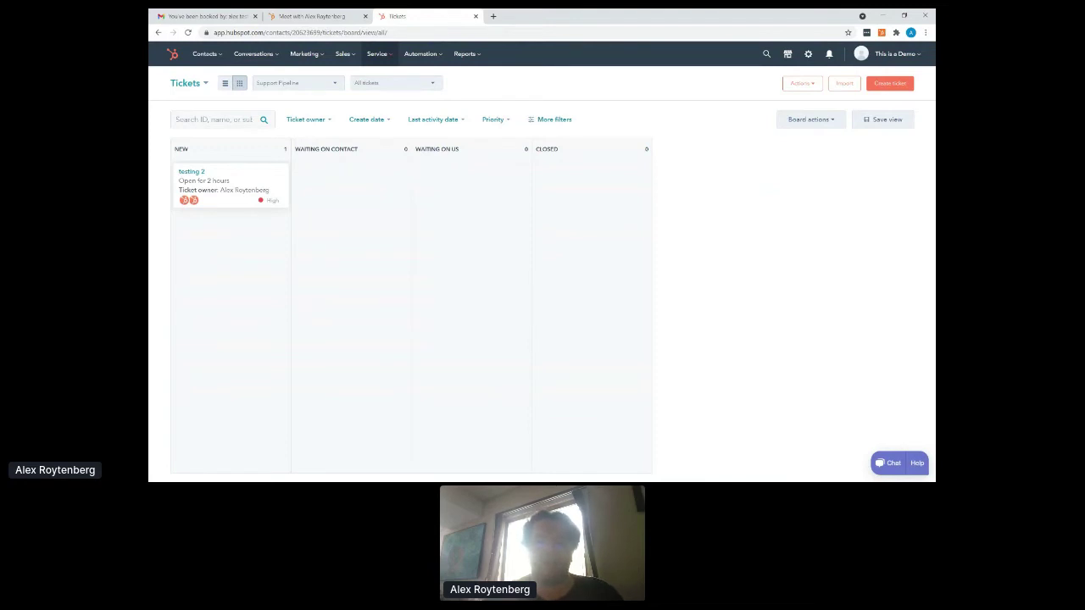
click(191, 171)
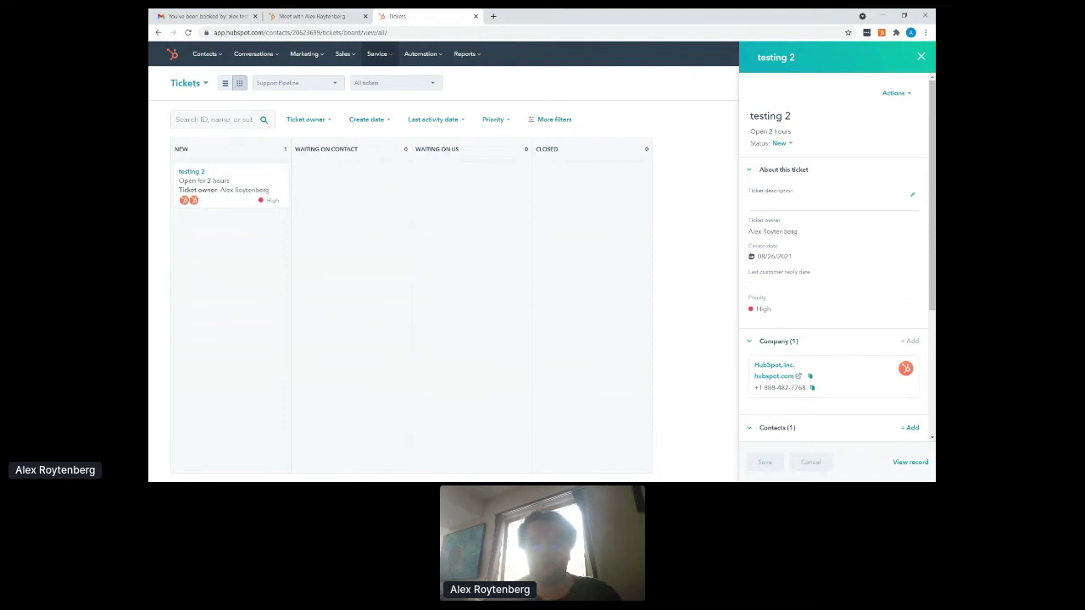
scroll(835, 254, down, 4)
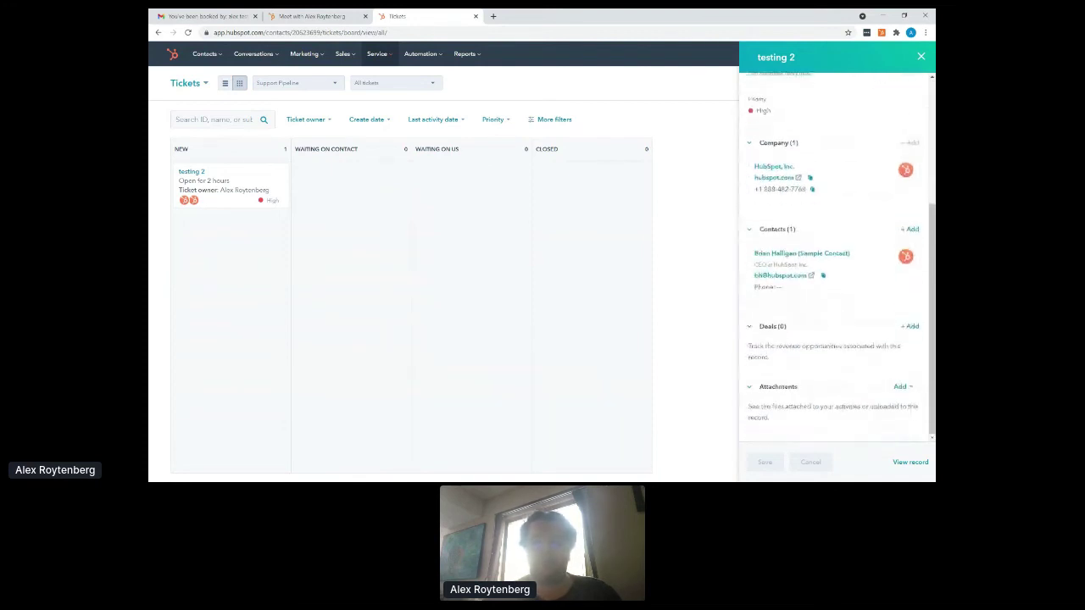
click(204, 56)
click(206, 83)
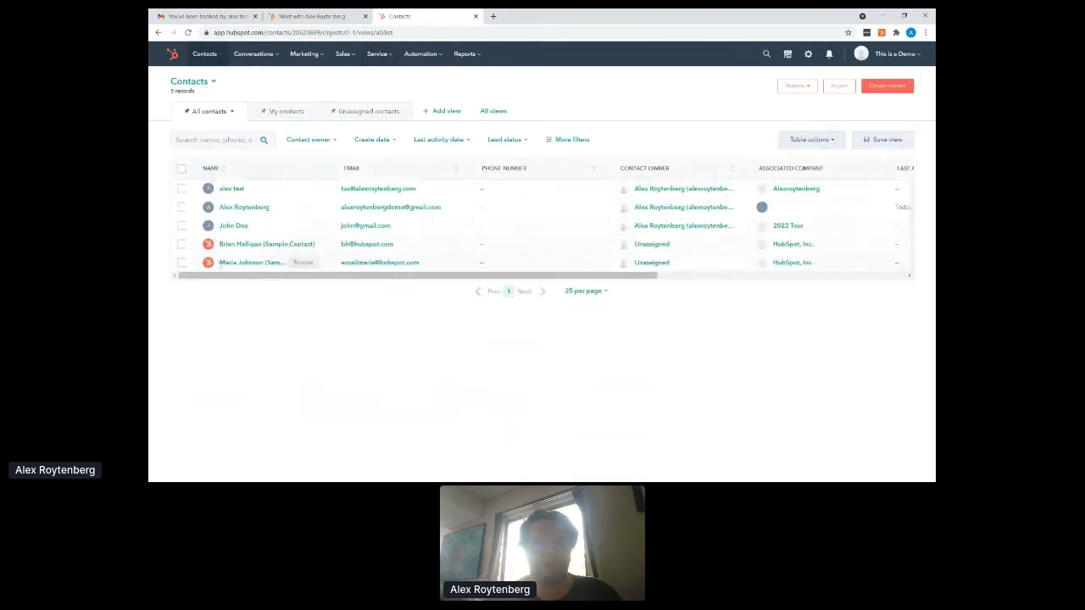
click(240, 244)
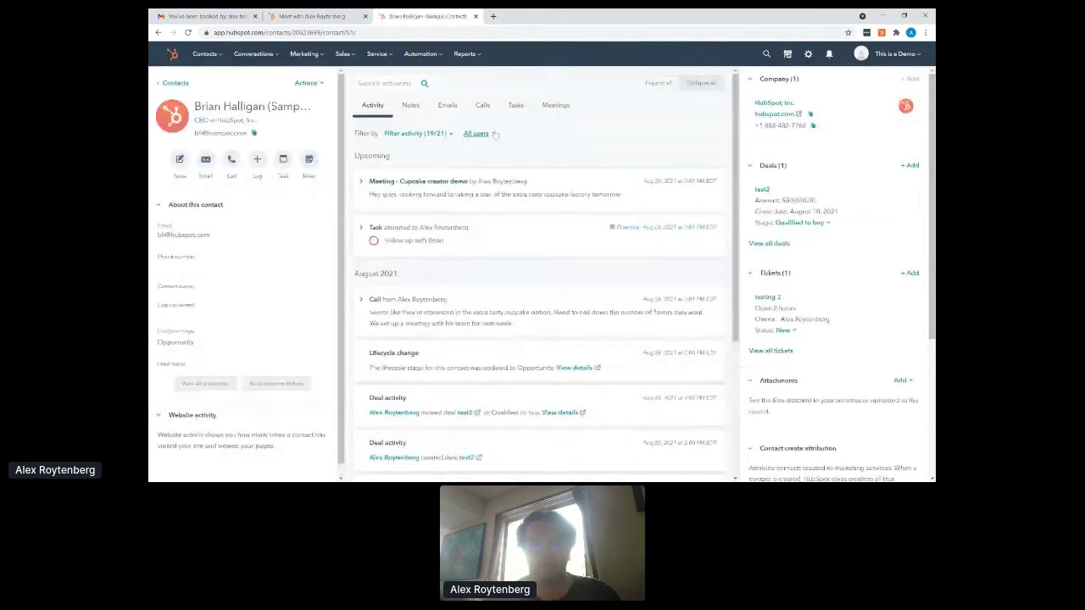
scroll(839, 188, down, 1)
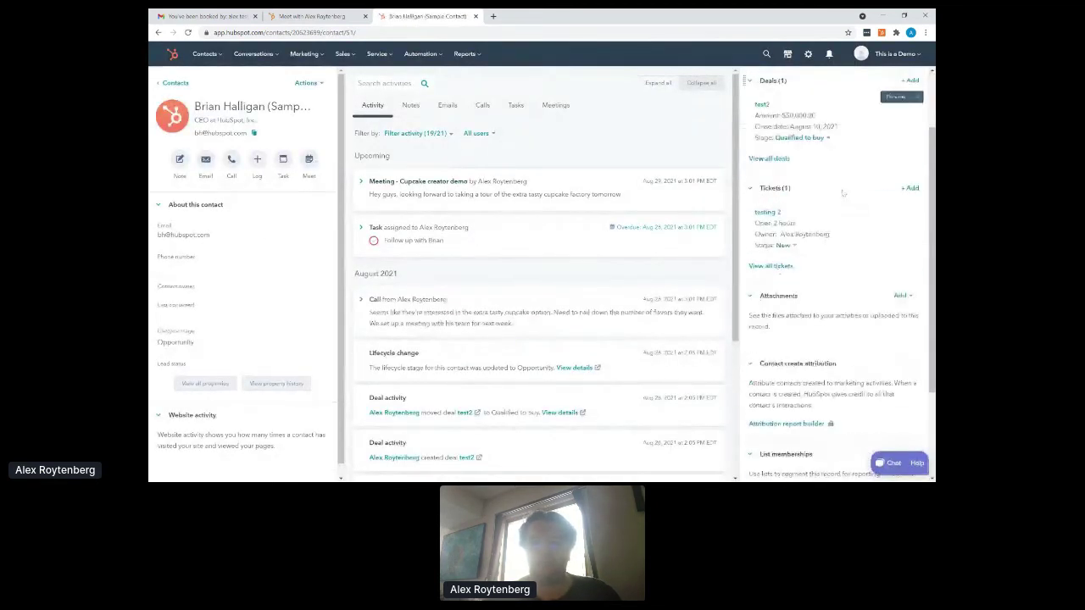
scroll(839, 204, up, 1)
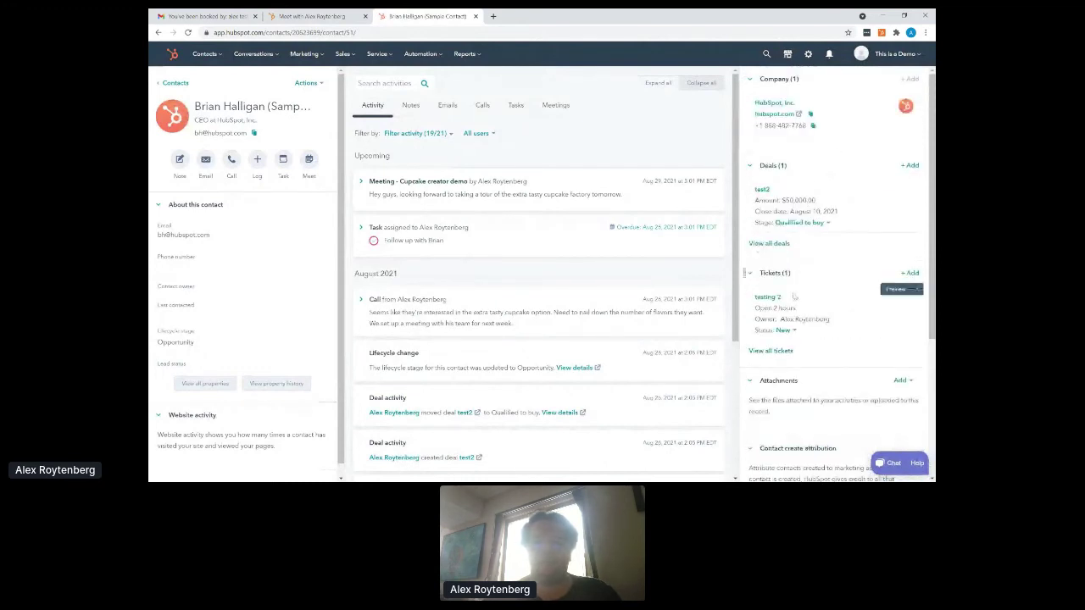
scroll(805, 347, down, 1)
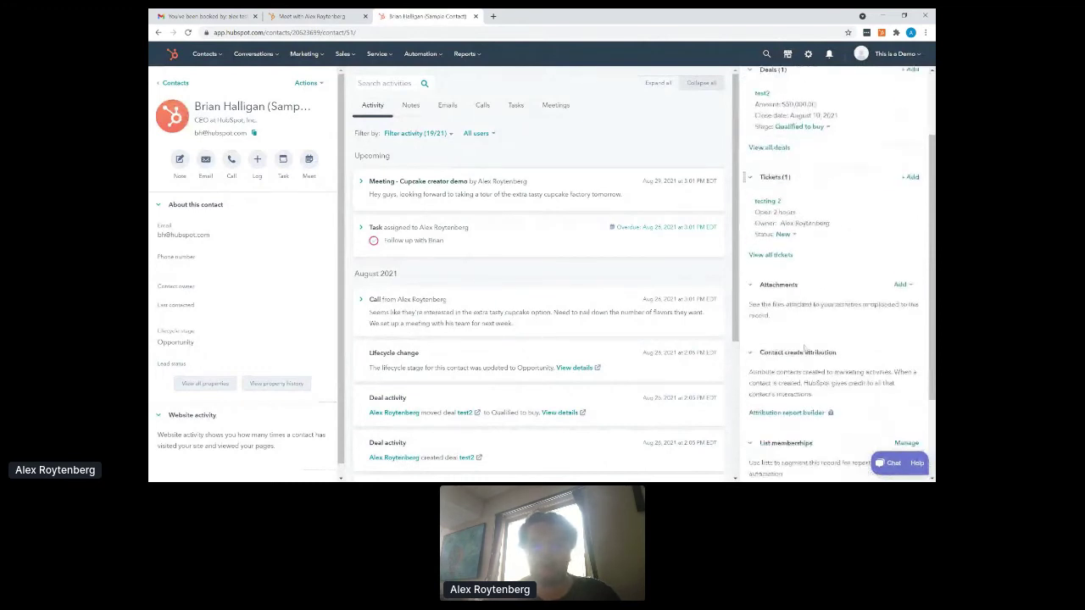
scroll(804, 347, down, 1)
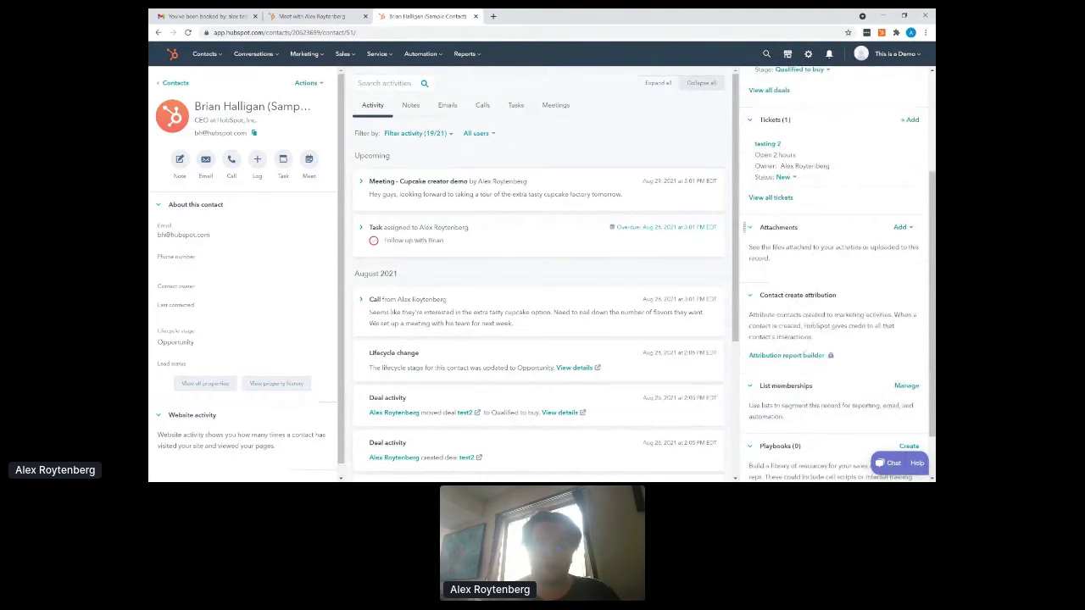
scroll(839, 271, down, 1)
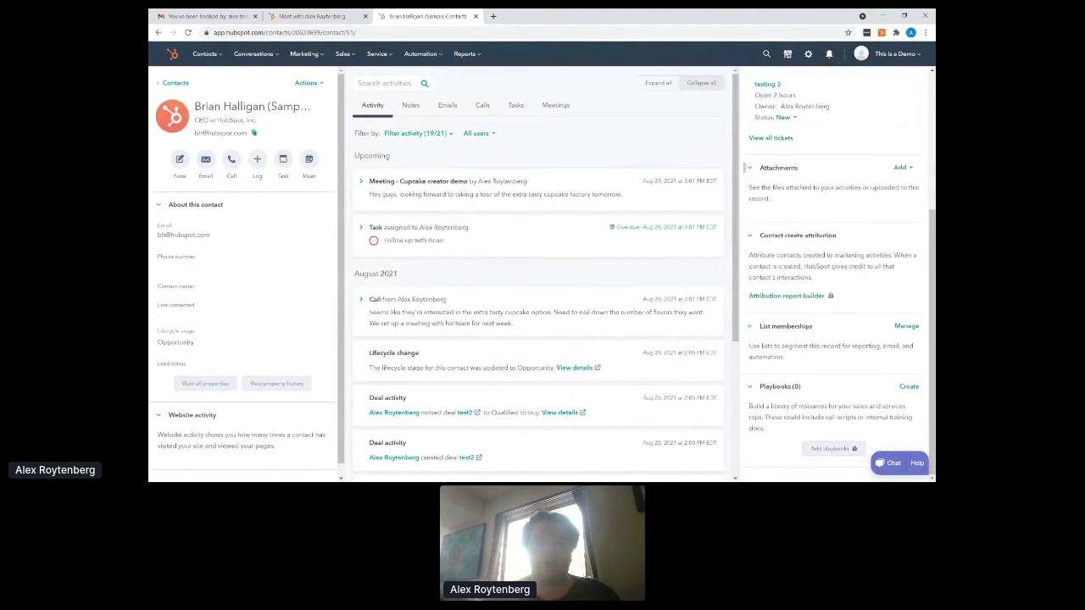
scroll(481, 329, down, 3)
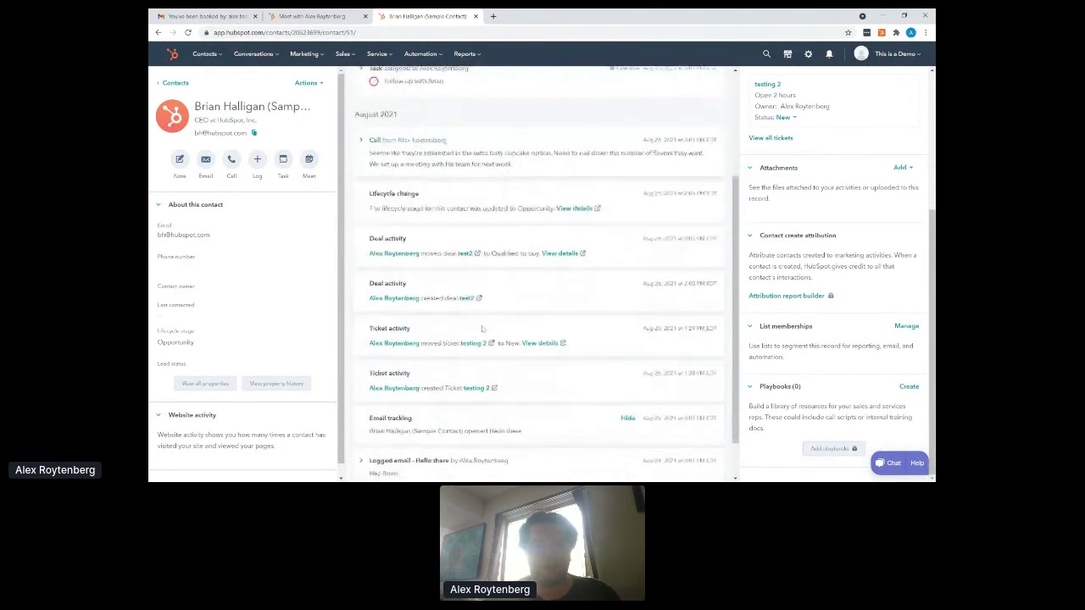
scroll(481, 329, down, 1)
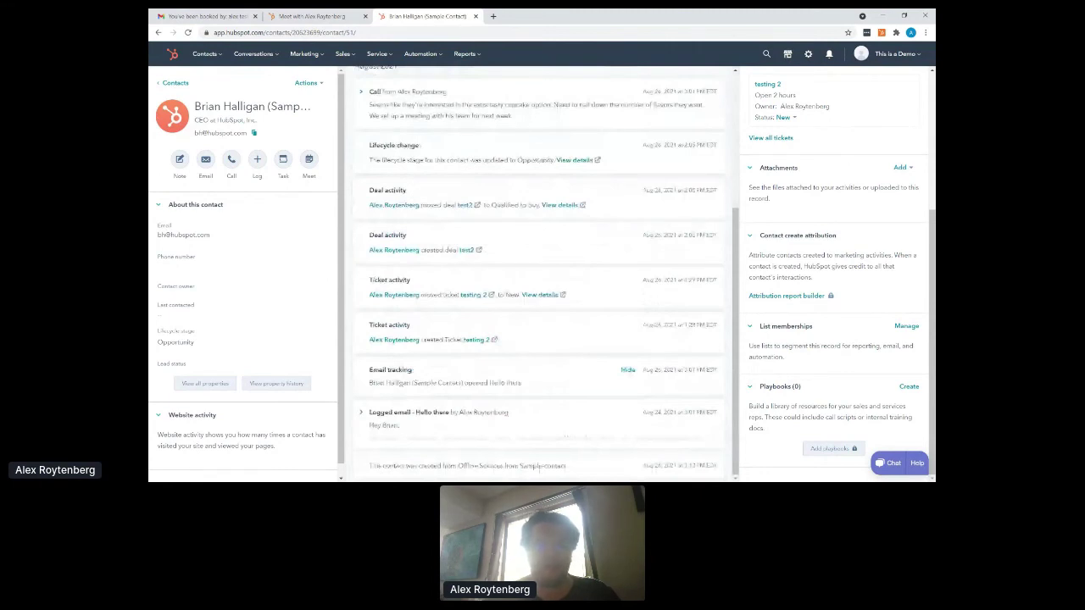
scroll(484, 228, up, 5)
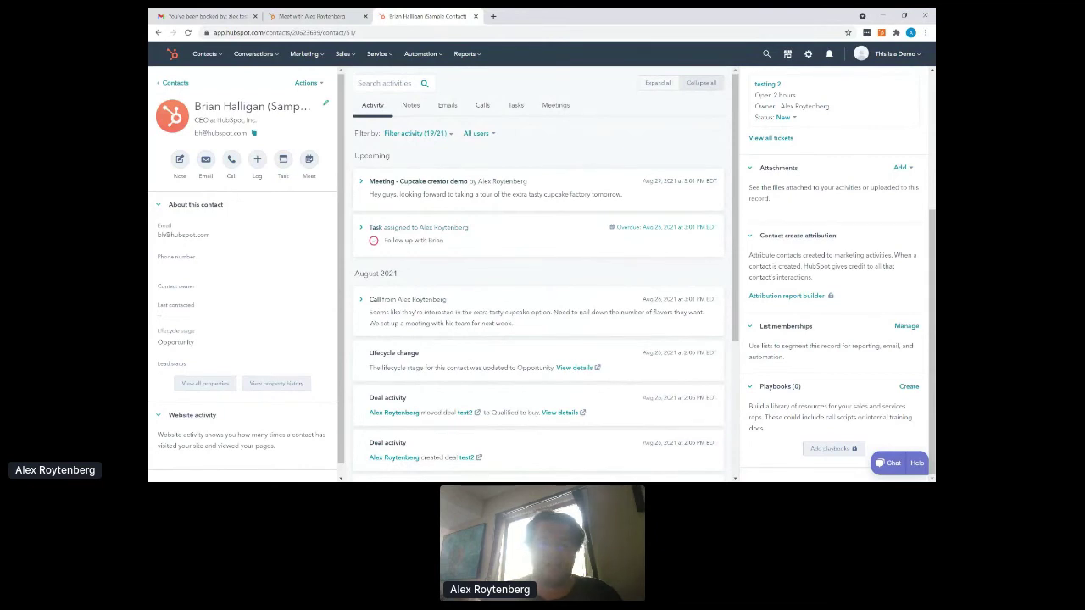
click(233, 160)
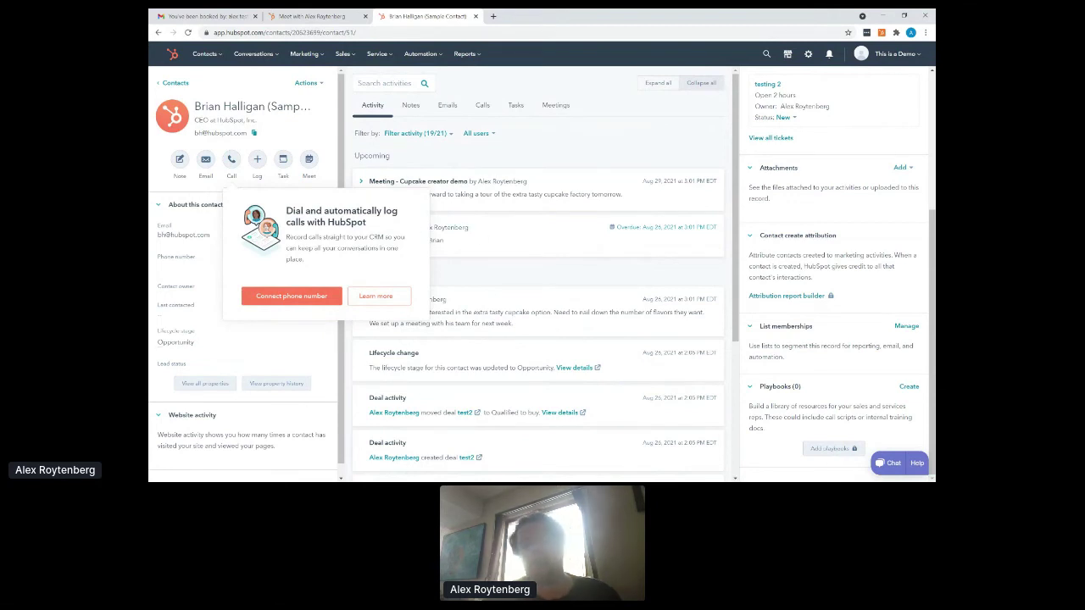
click(486, 273)
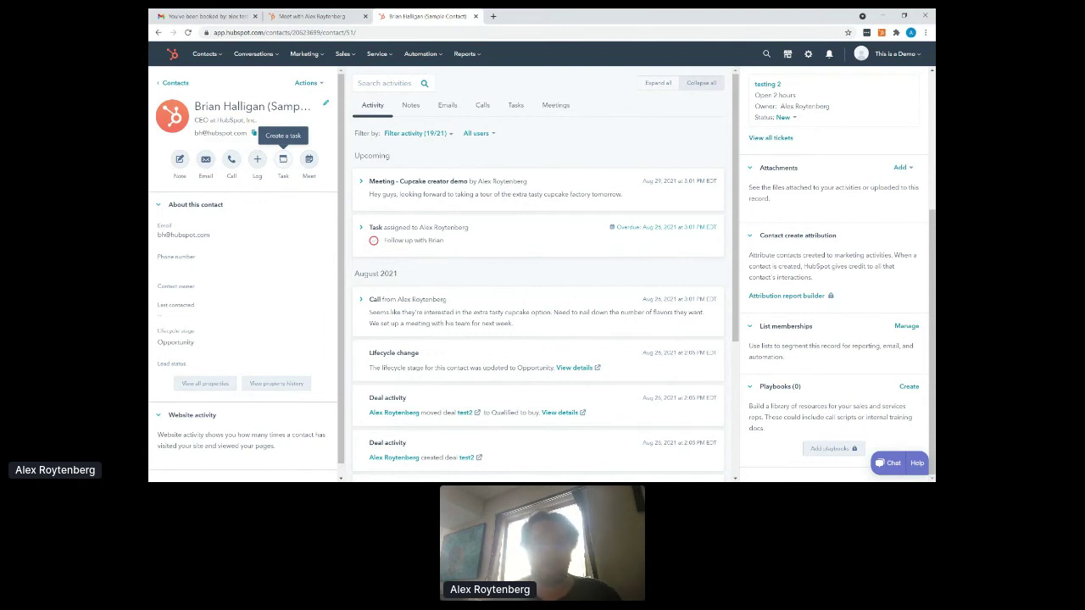
- Write the note 'need letter for 2022' on the sample contact and save it
click(179, 161)
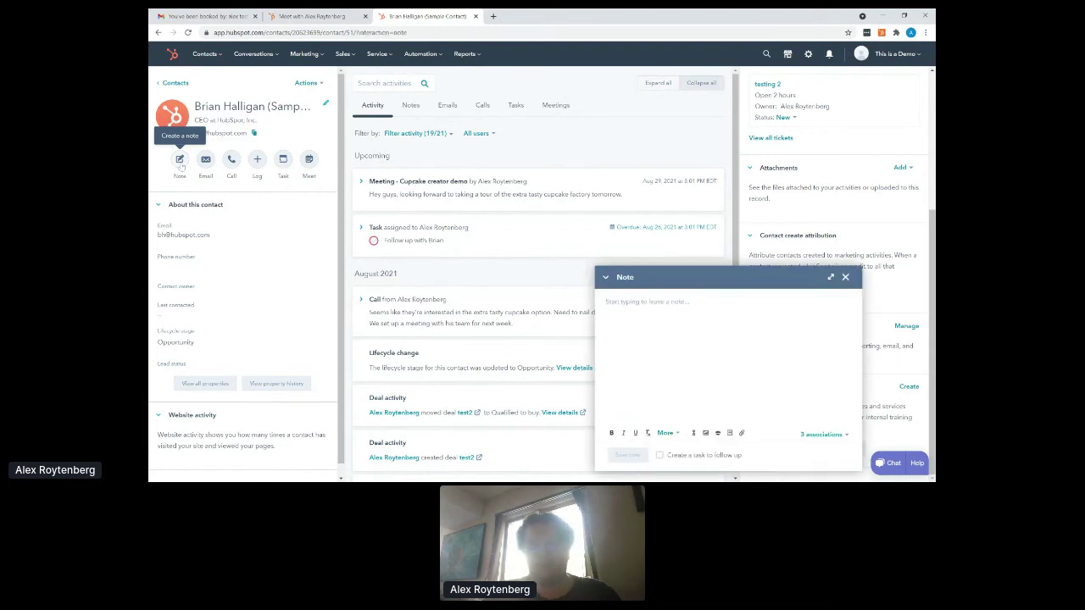
text(need)
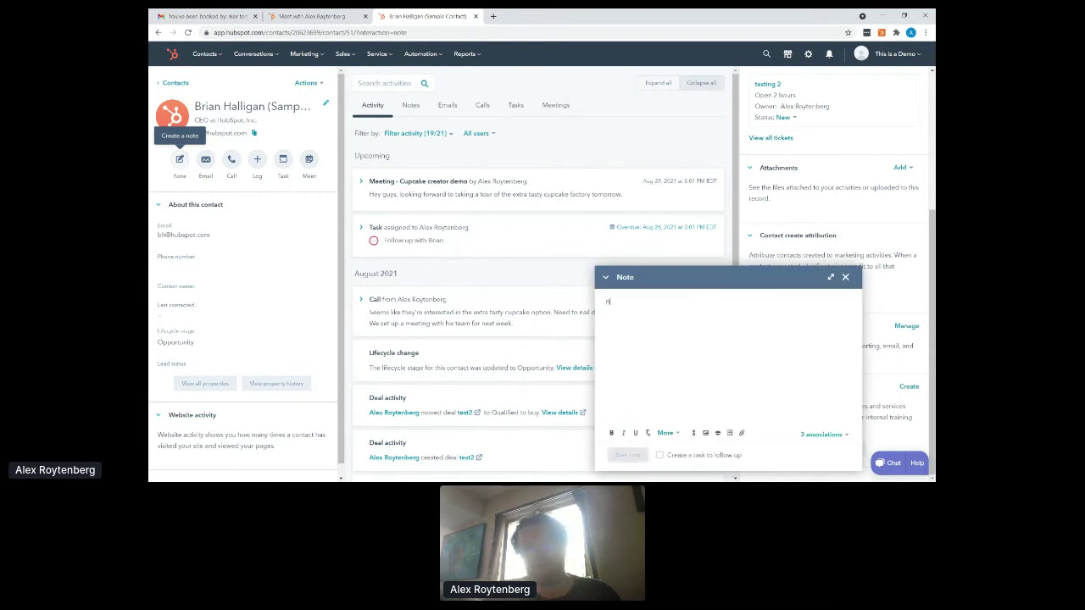
text( engagemen)
key(BackSpace)
key(BackSpace)
key(BackSpace)
key(BackSpace)
key(BackSpace)
key(BackSpace)
key(BackSpace)
key(BackSpace)
key(BackSpace)
key(BackSpace)
key(BackSpace)
text(d lee)
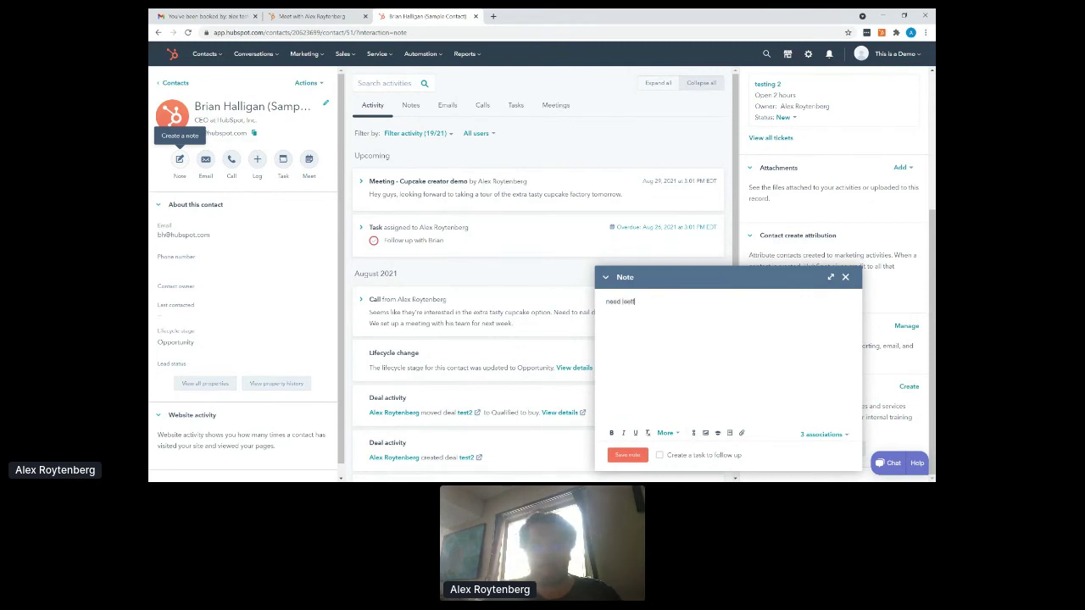
text(ter for 2022)
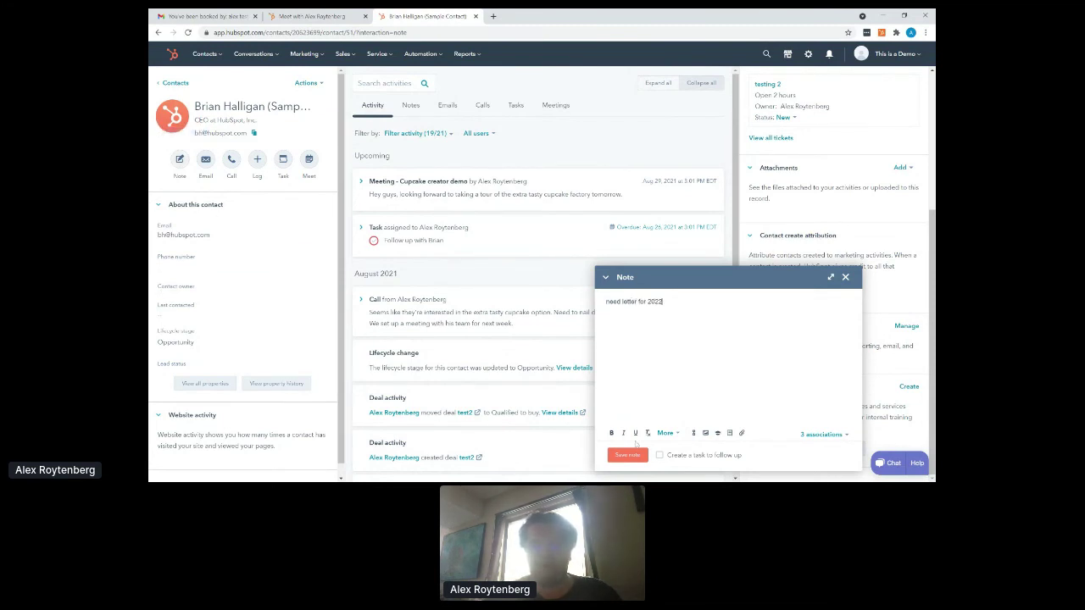
click(634, 456)
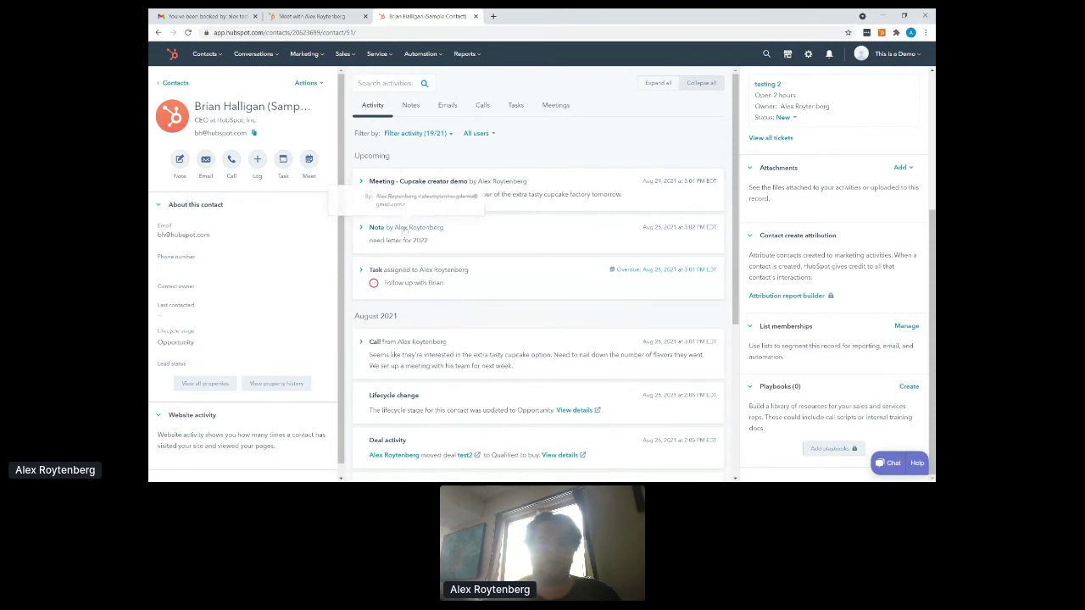
- Pin the 'need letter for 2022' note to the top of the timeline
click(508, 242)
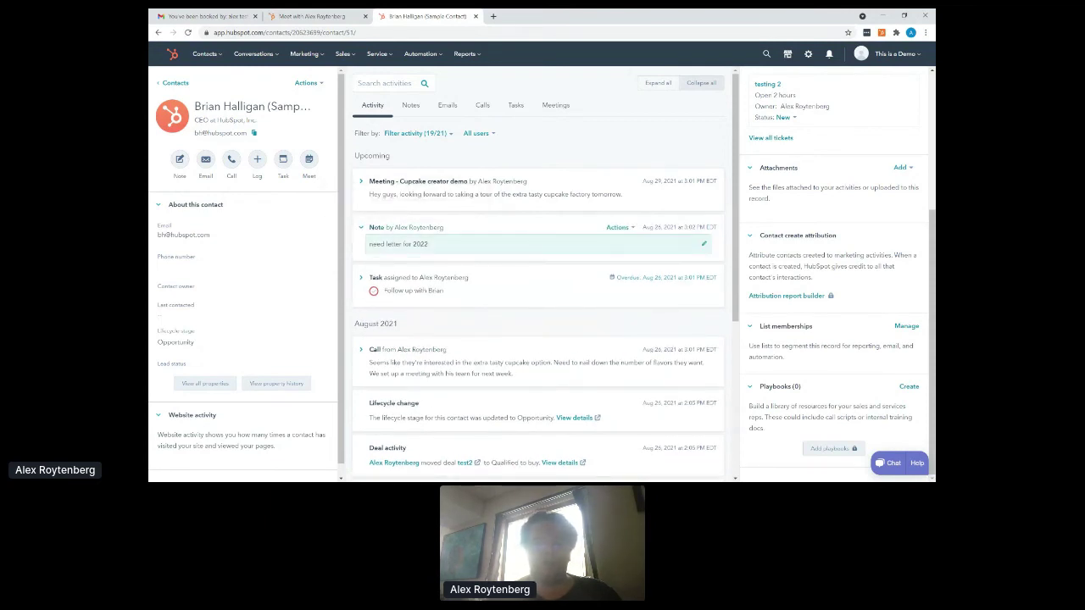
click(627, 228)
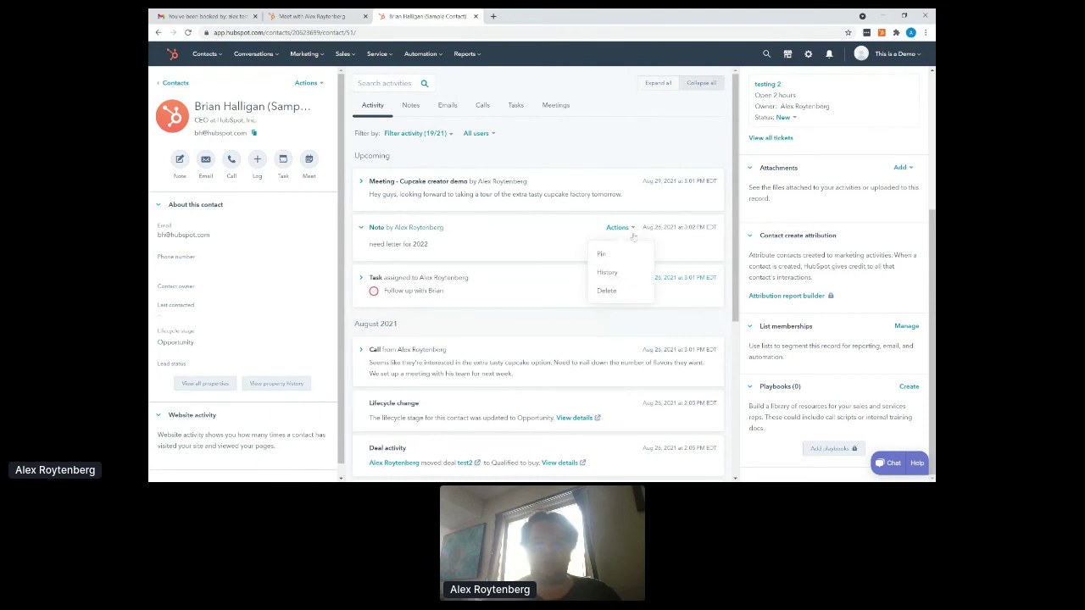
click(602, 254)
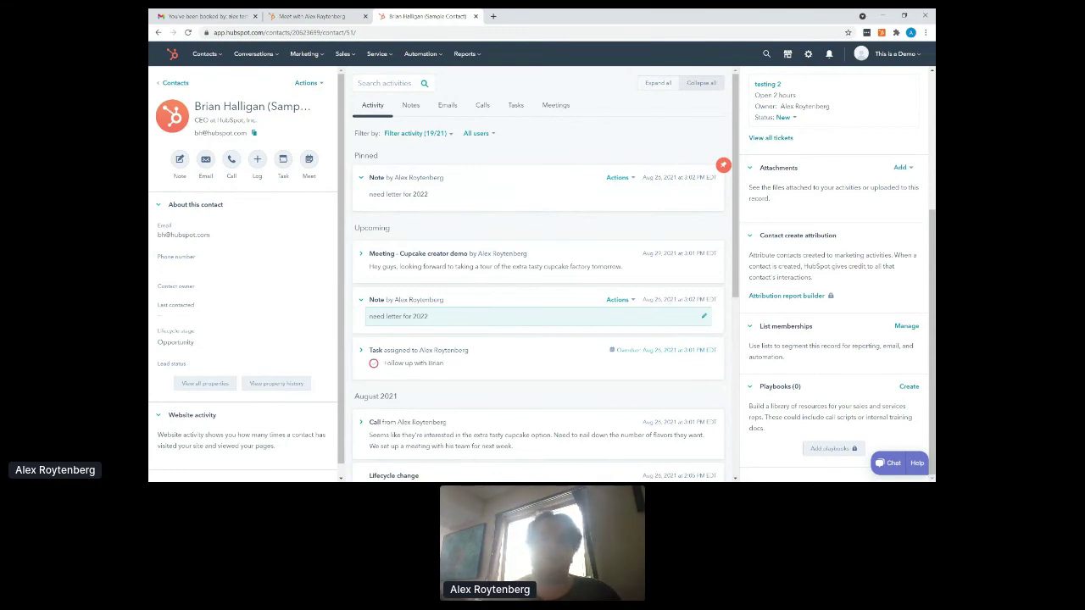
- Add a second line 'alckfjkas' to the pinned note and save it
click(428, 195)
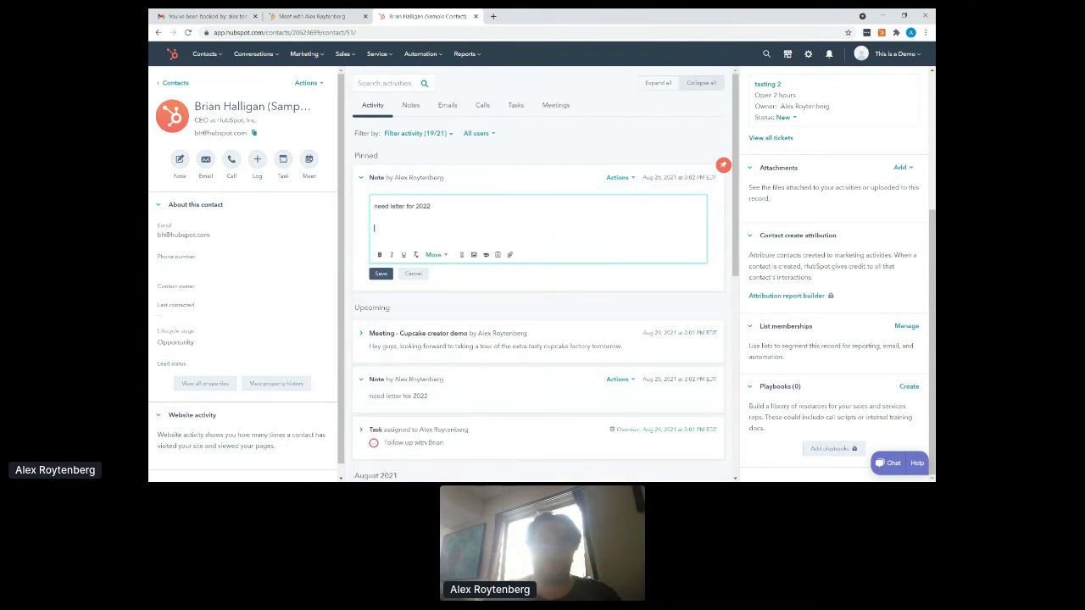
key(Return)
key(Return)
text(alckfjkas)
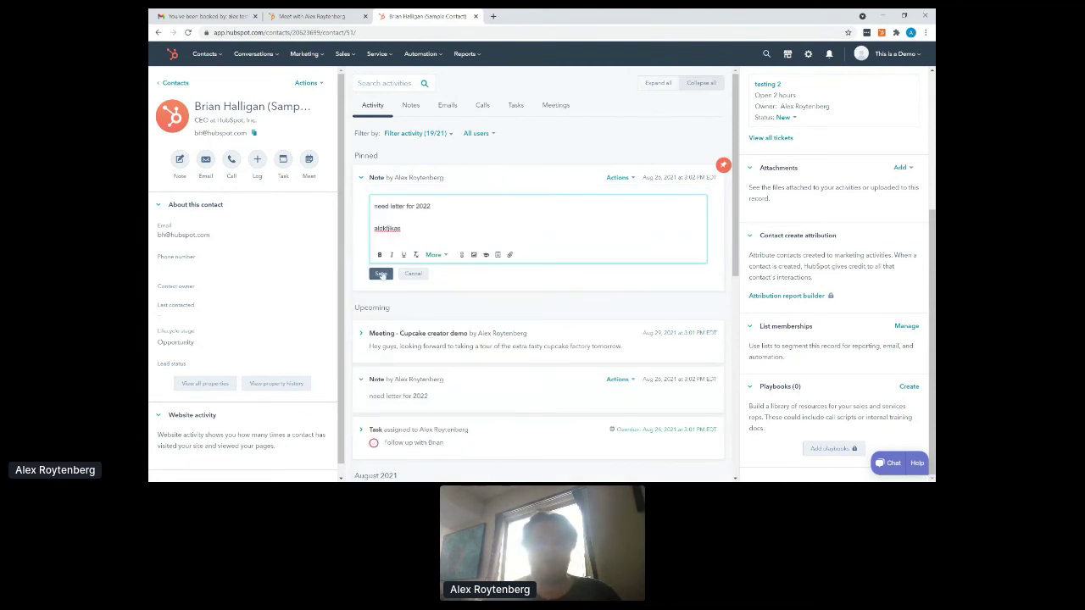
click(380, 273)
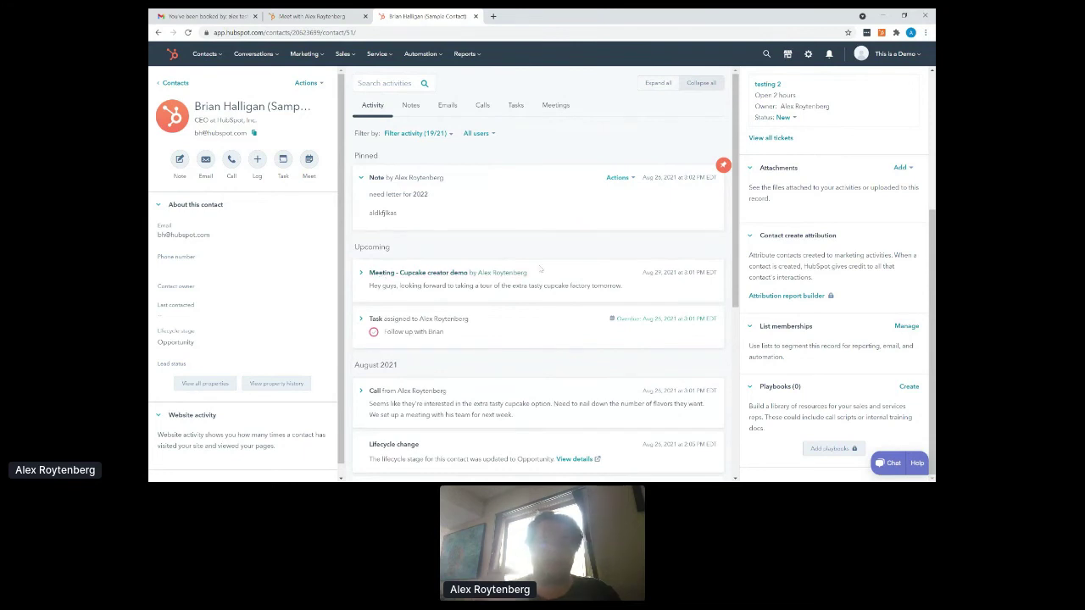